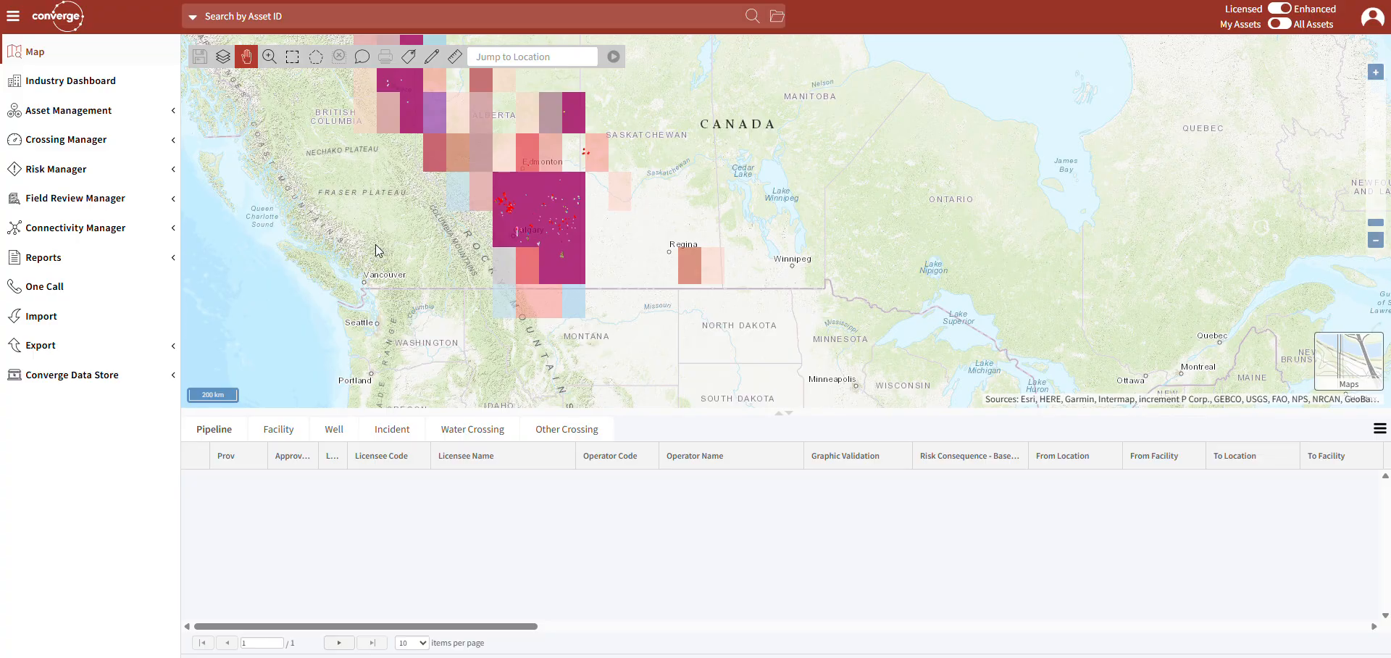
# Create a new risk profile in Risk Manager and look over its default weightings.
pyautogui.click(81, 172)
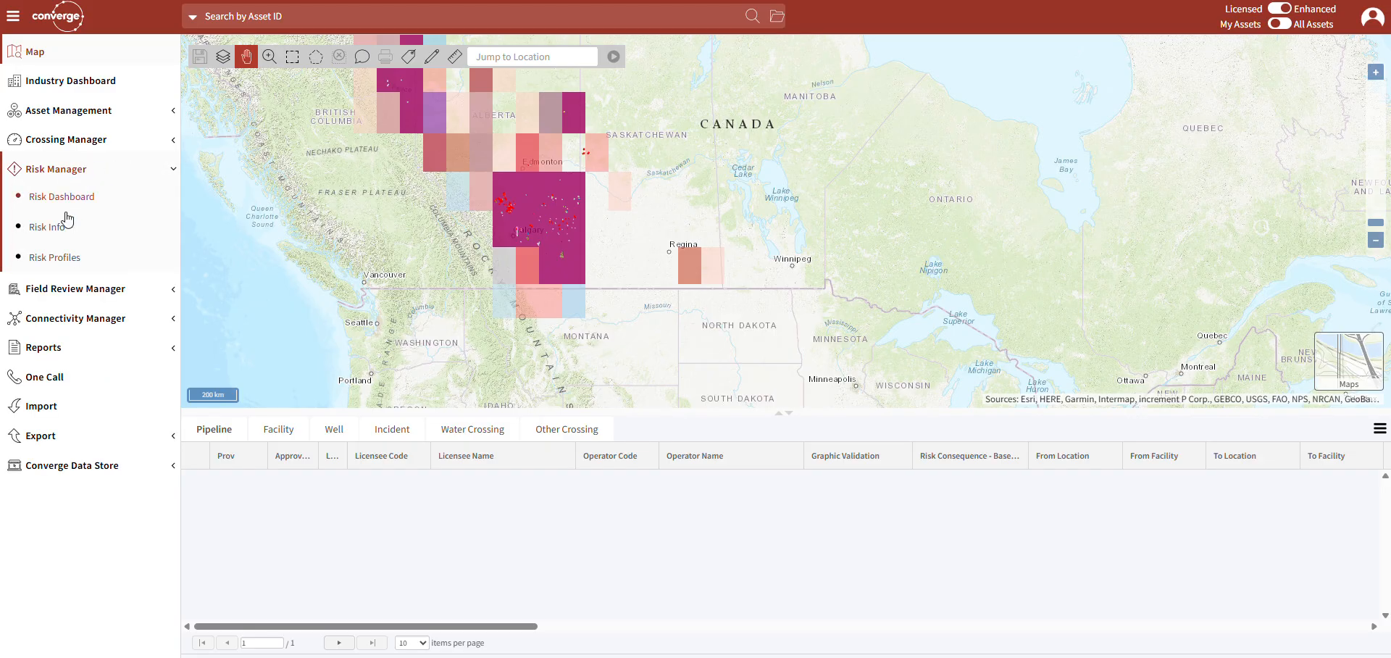
pyautogui.click(66, 260)
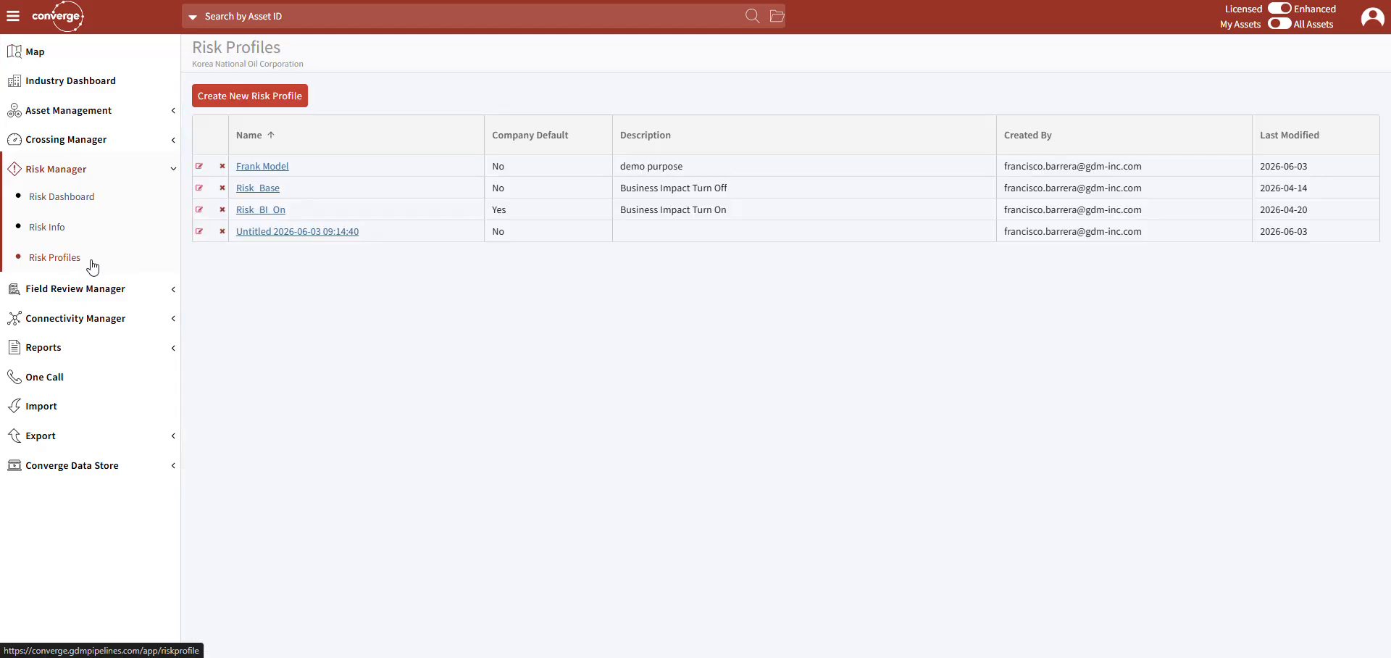
pyautogui.click(259, 95)
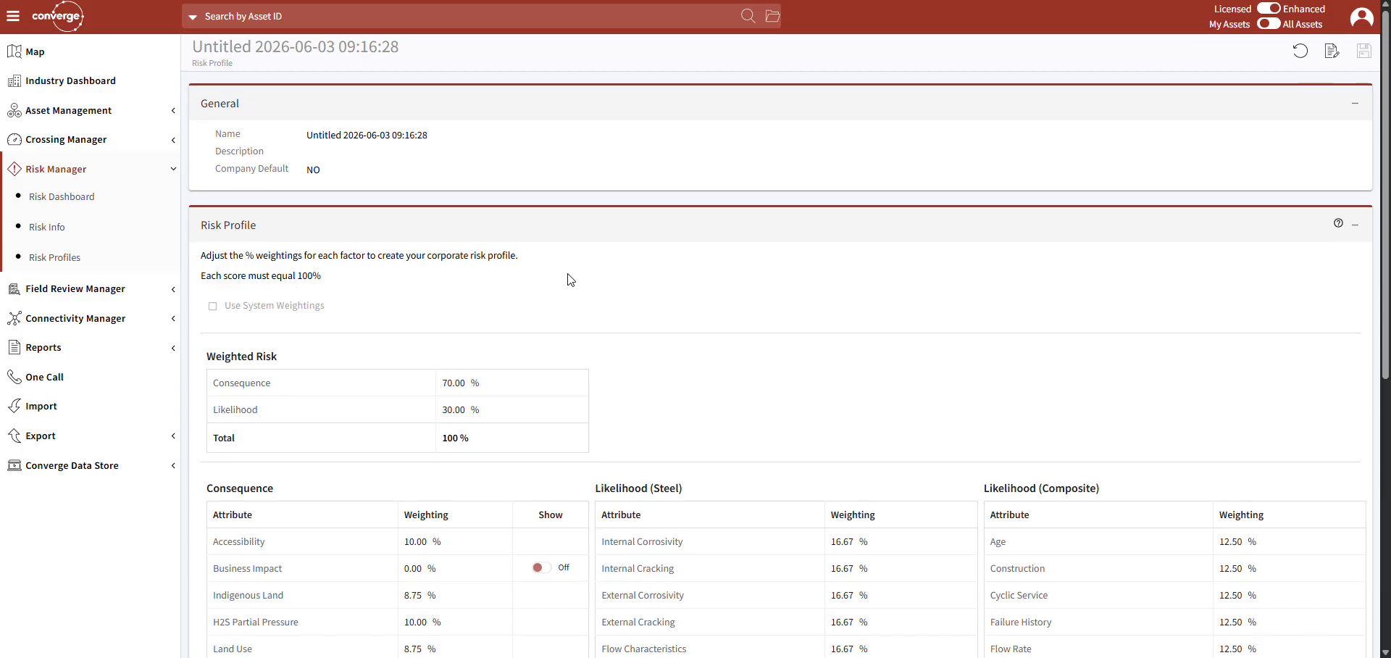
pyautogui.scroll(-2, 573, 284)
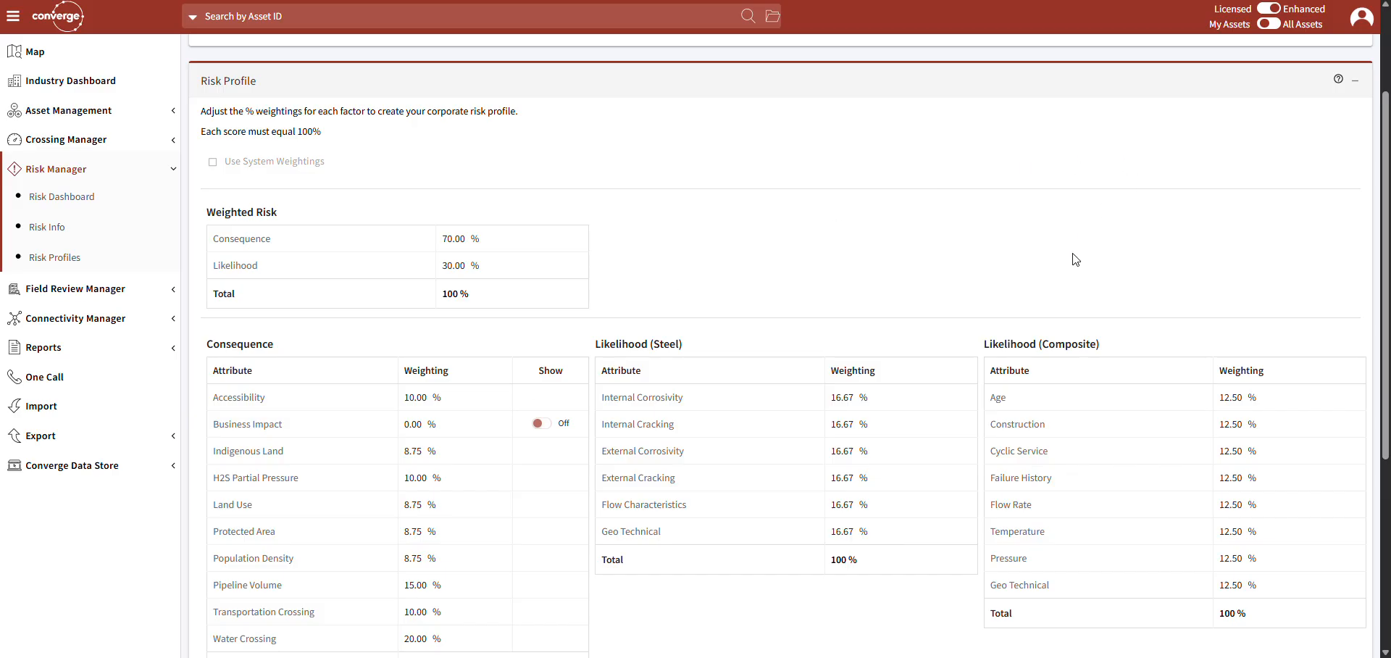
pyautogui.scroll(2, 869, 326)
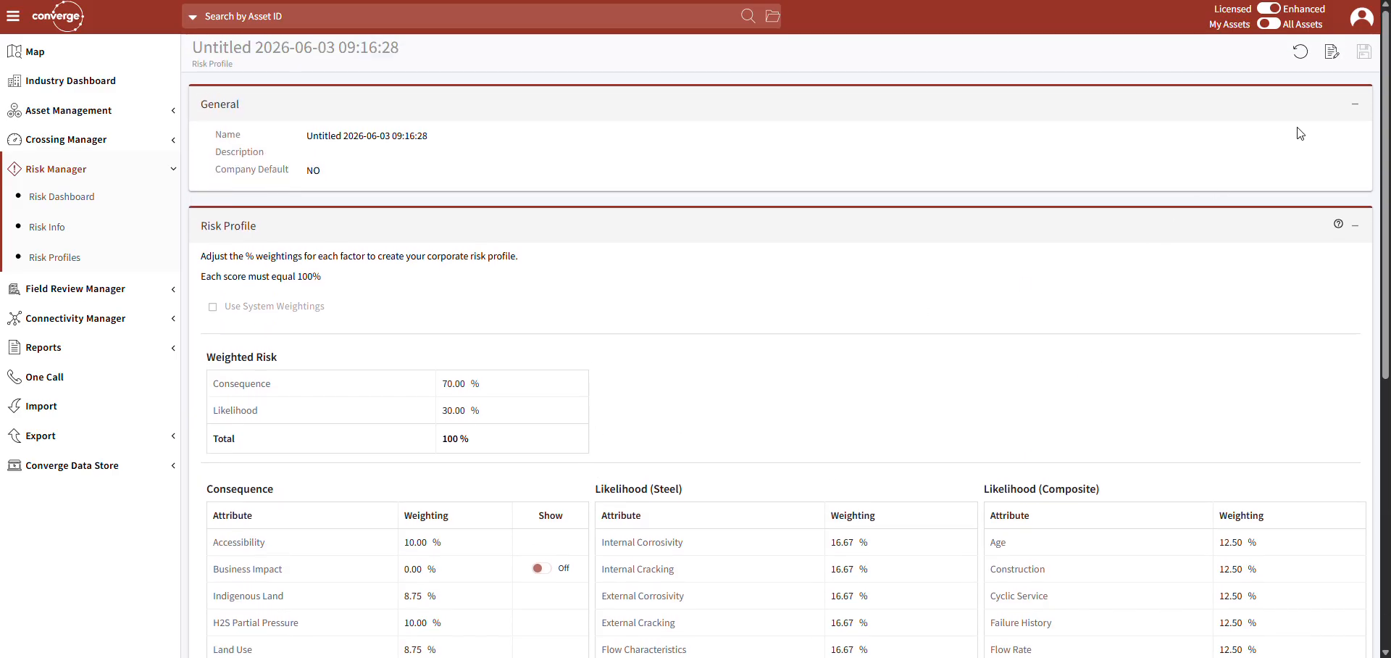
# Make the new risk profile editable, turn on the Business Impact consequence attribute and set its weighting to 10%.
pyautogui.click(1332, 51)
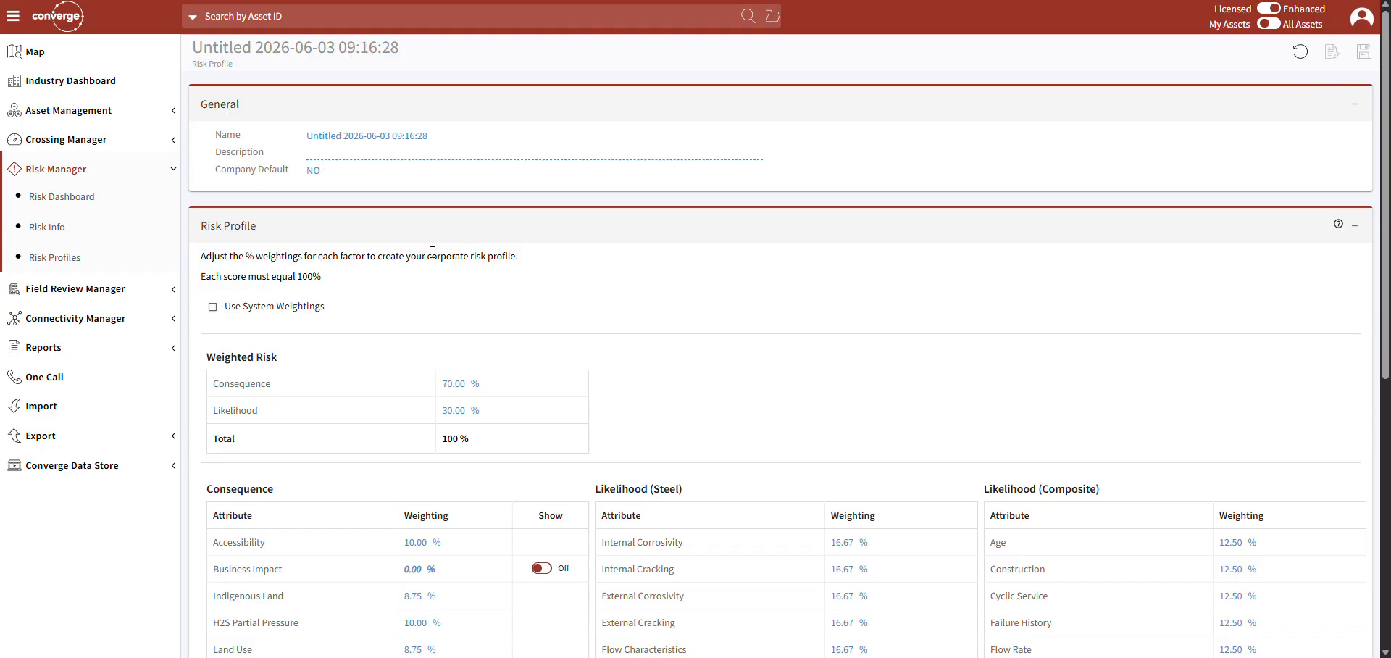
pyautogui.scroll(-3, 433, 252)
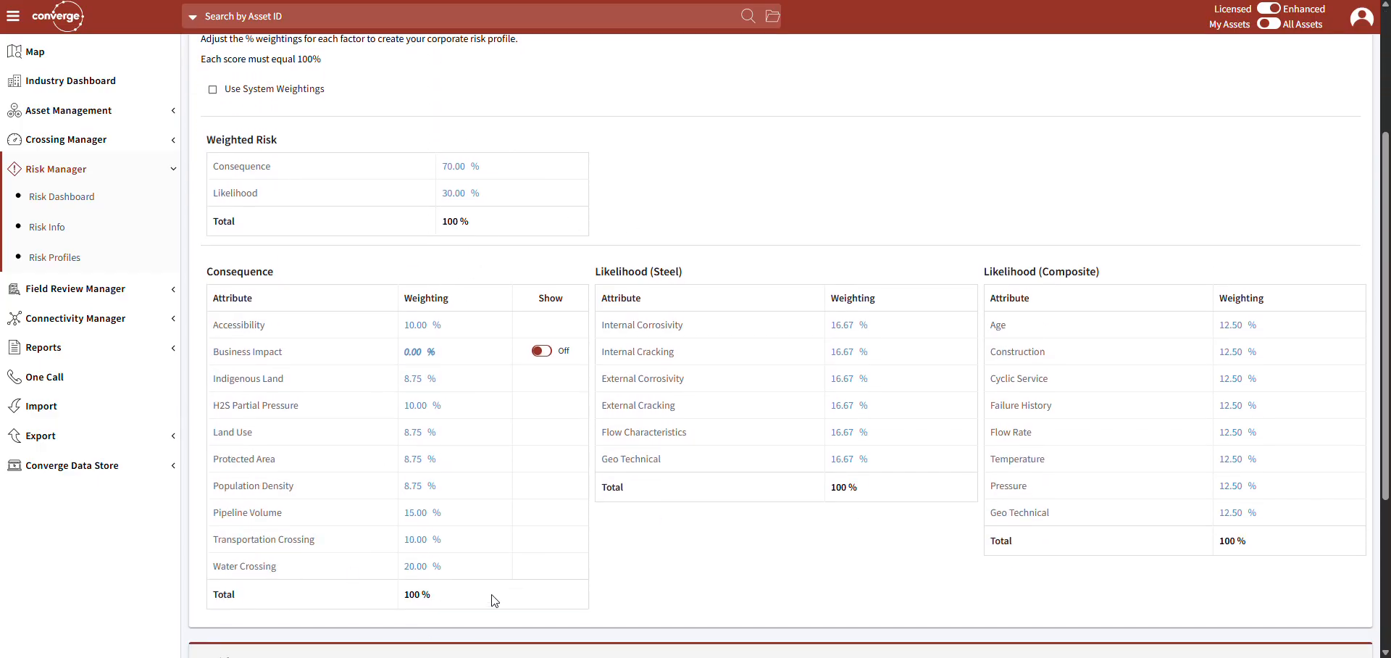
pyautogui.click(538, 353)
pyautogui.click(417, 355)
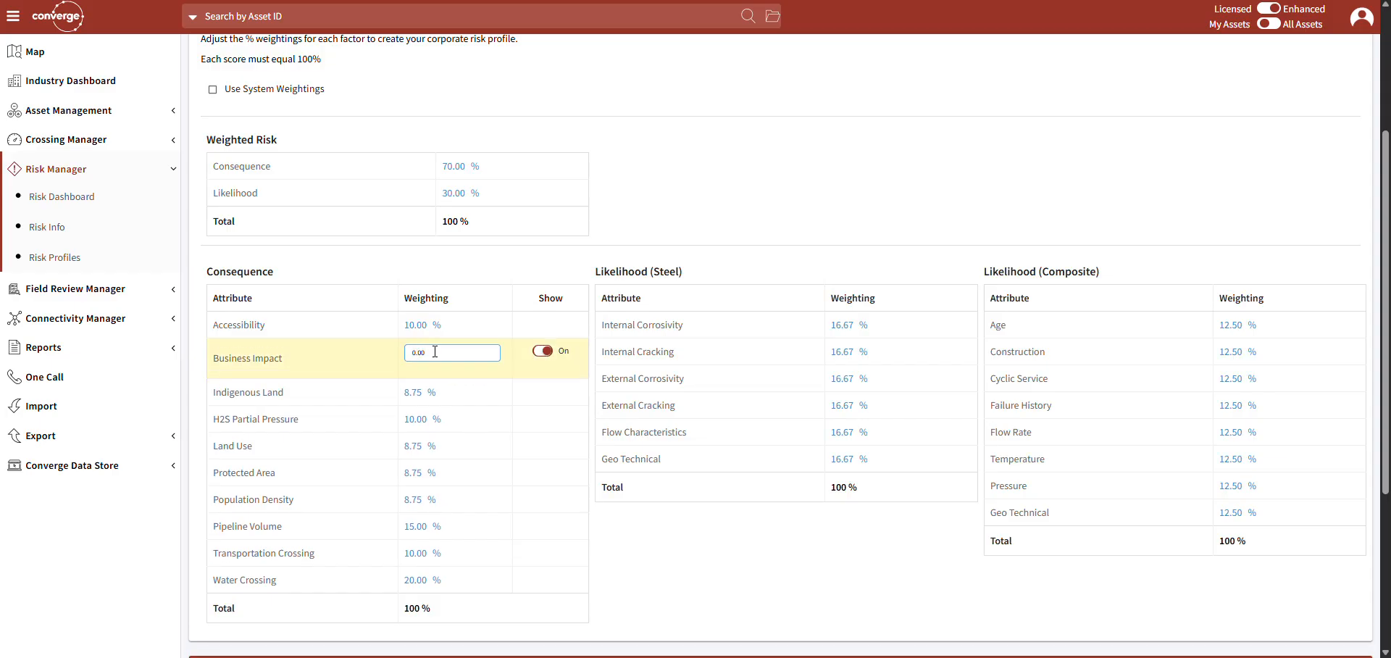
pyautogui.doubleClick(434, 352)
pyautogui.write('10')
pyautogui.press('Return')
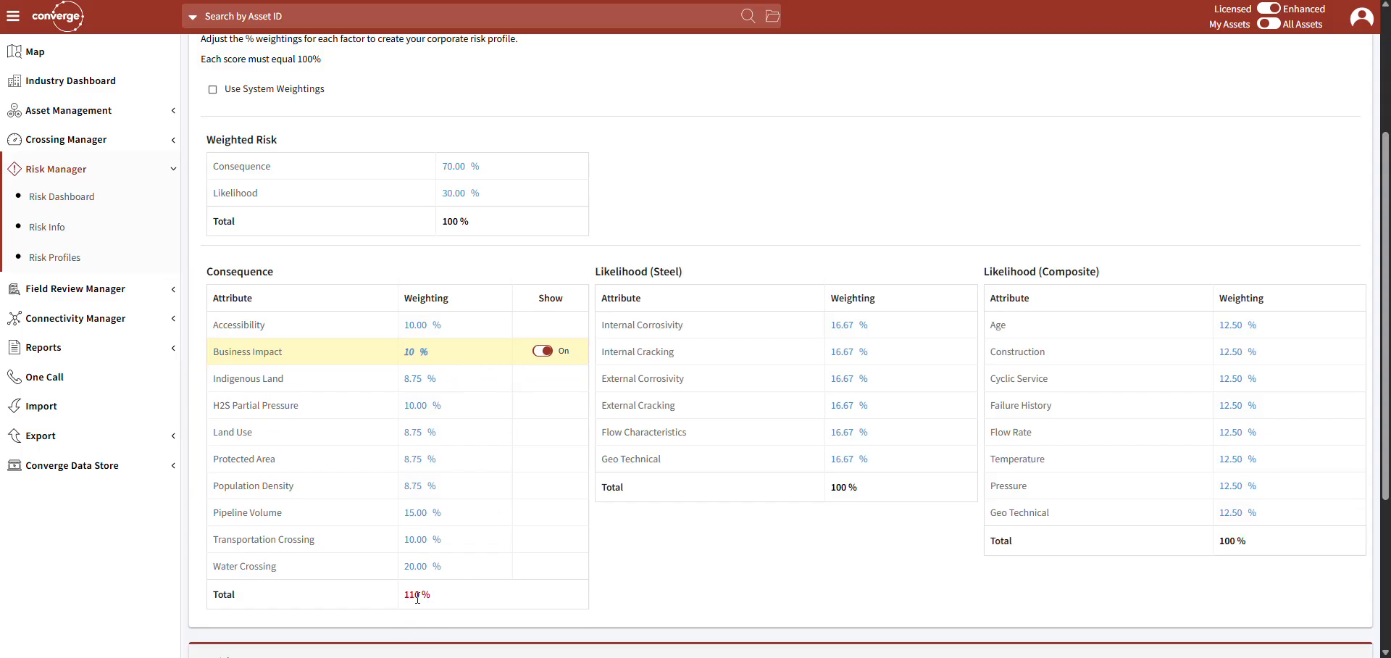
# Set the consequence weightings of Water Crossing to 15% and Pipeline Volume to 10%.
pyautogui.click(423, 566)
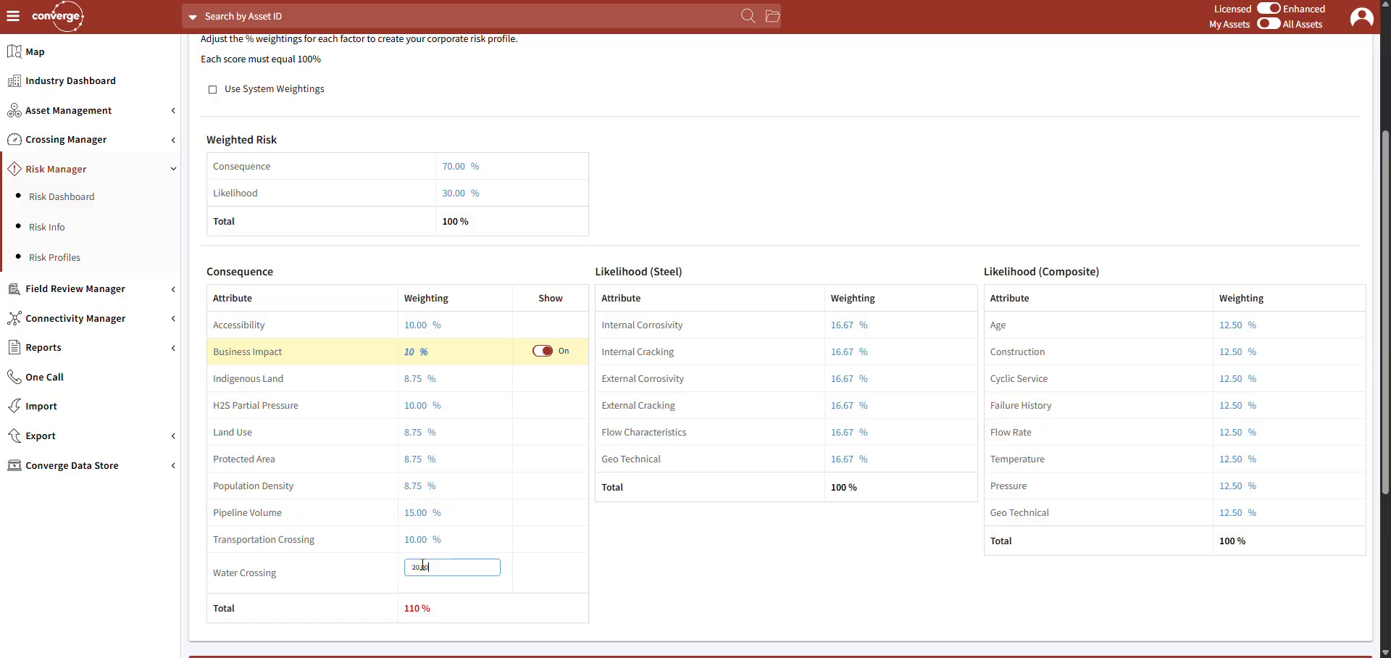
pyautogui.doubleClick(431, 566)
pyautogui.write('15')
pyautogui.click(433, 512)
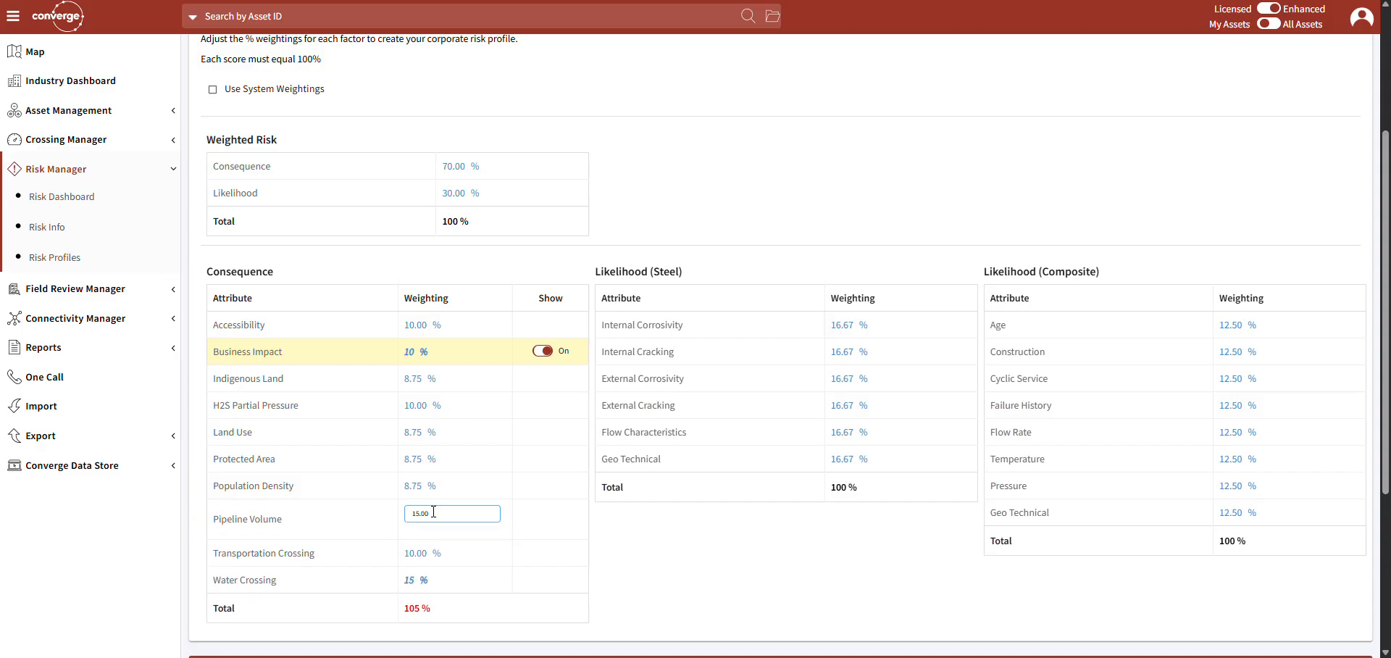
pyautogui.doubleClick(433, 513)
pyautogui.write('10')
pyautogui.click(517, 515)
# Name the profile with the owner's first name followed by "Risk", set its description to "Demo", and save it.
pyautogui.scroll(3, 517, 515)
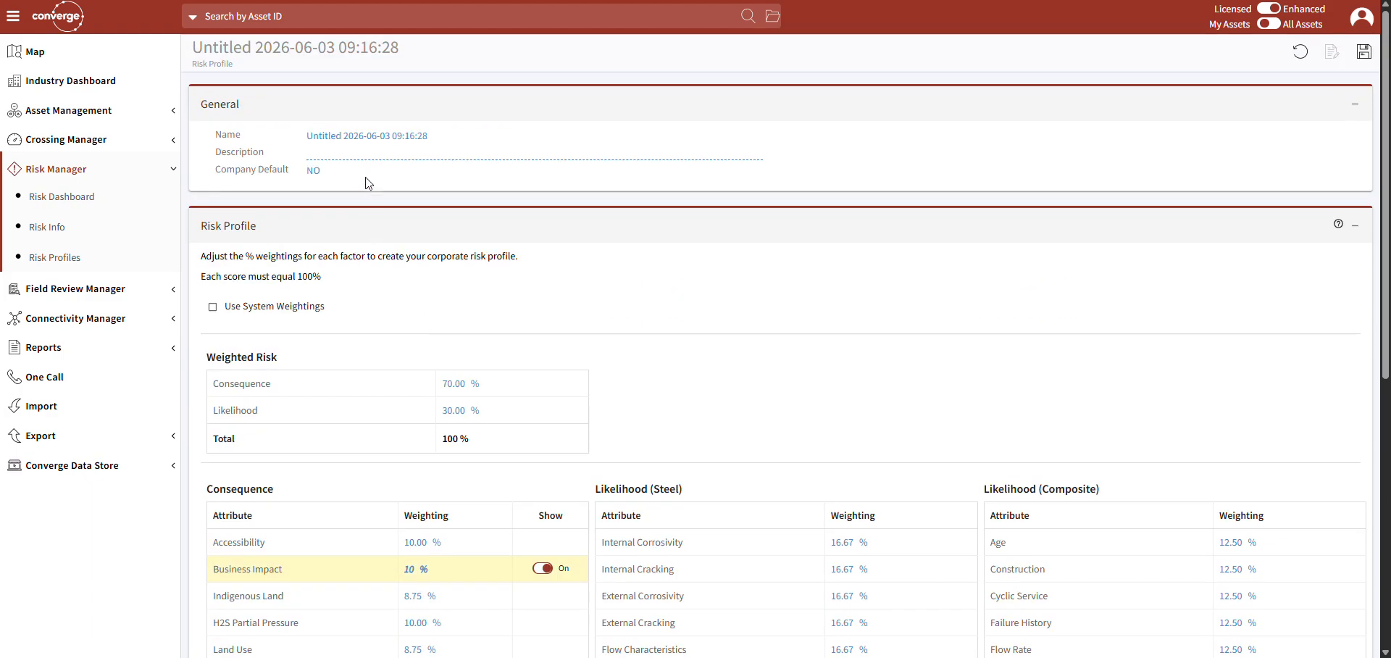
pyautogui.click(393, 134)
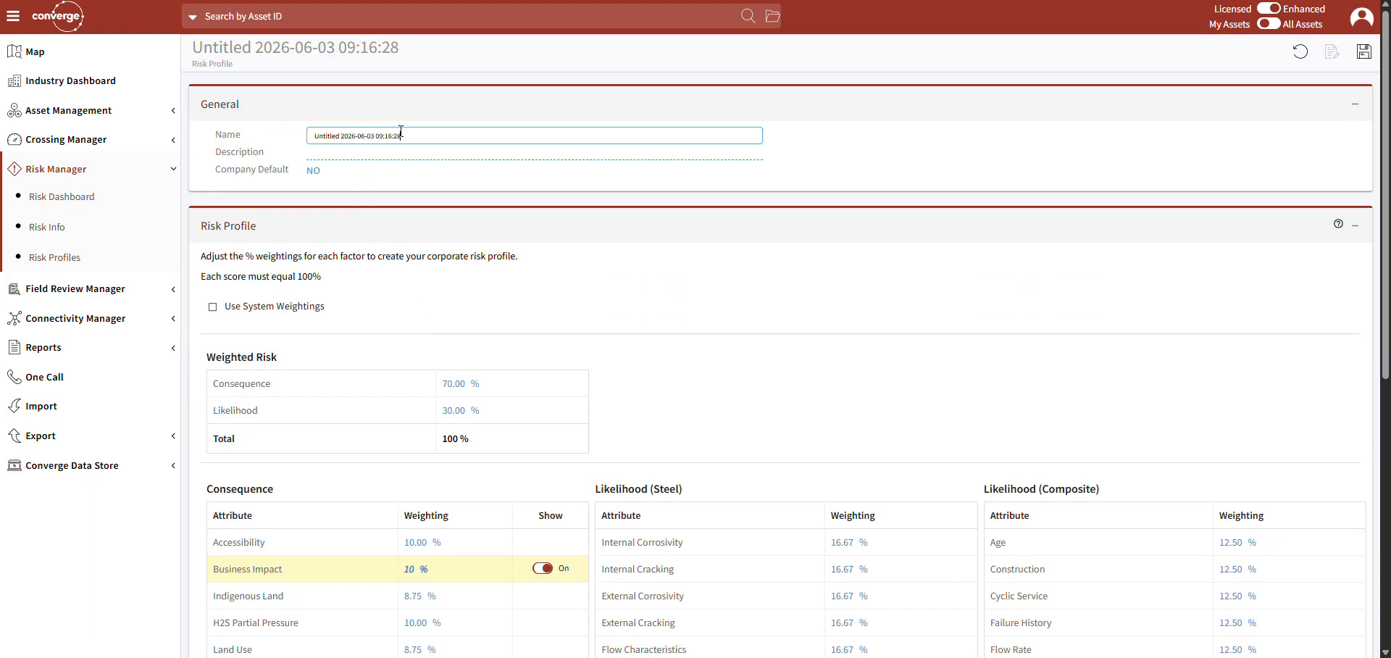
pyautogui.moveTo(415, 131); pyautogui.dragTo(294, 137)
pyautogui.write('Frank Risk')
pyautogui.click(341, 155)
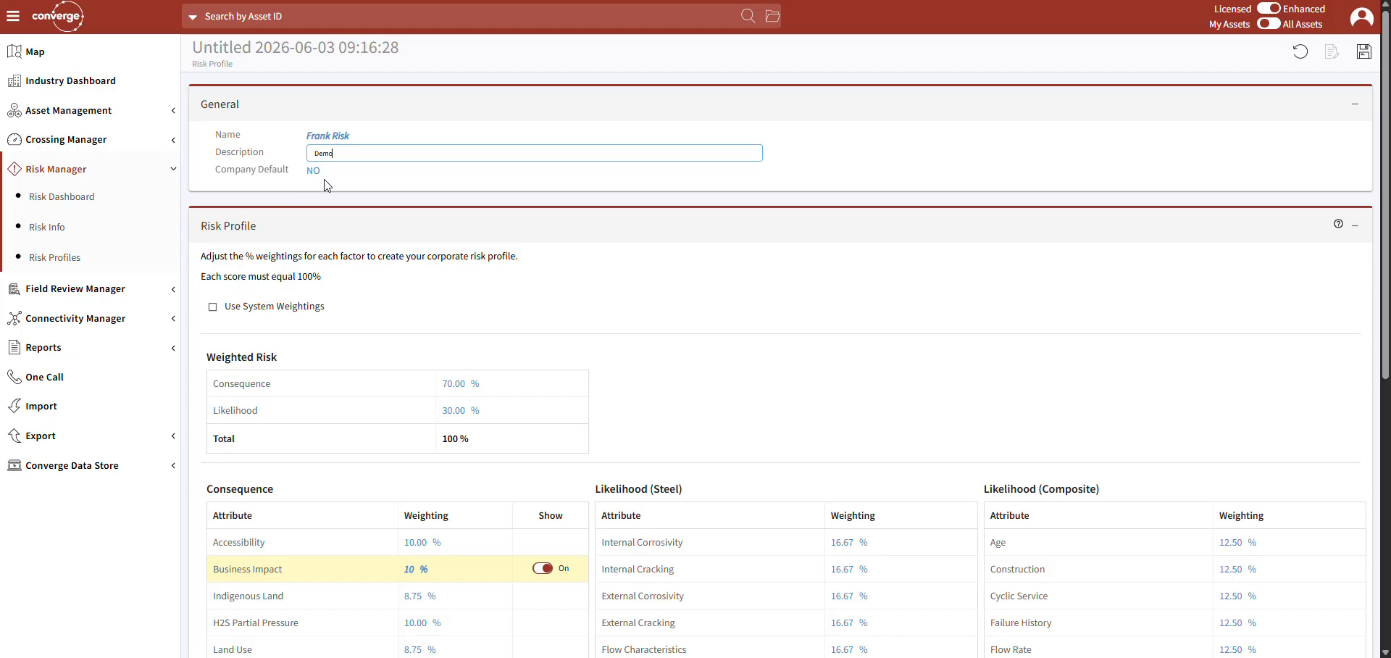
pyautogui.click(1362, 58)
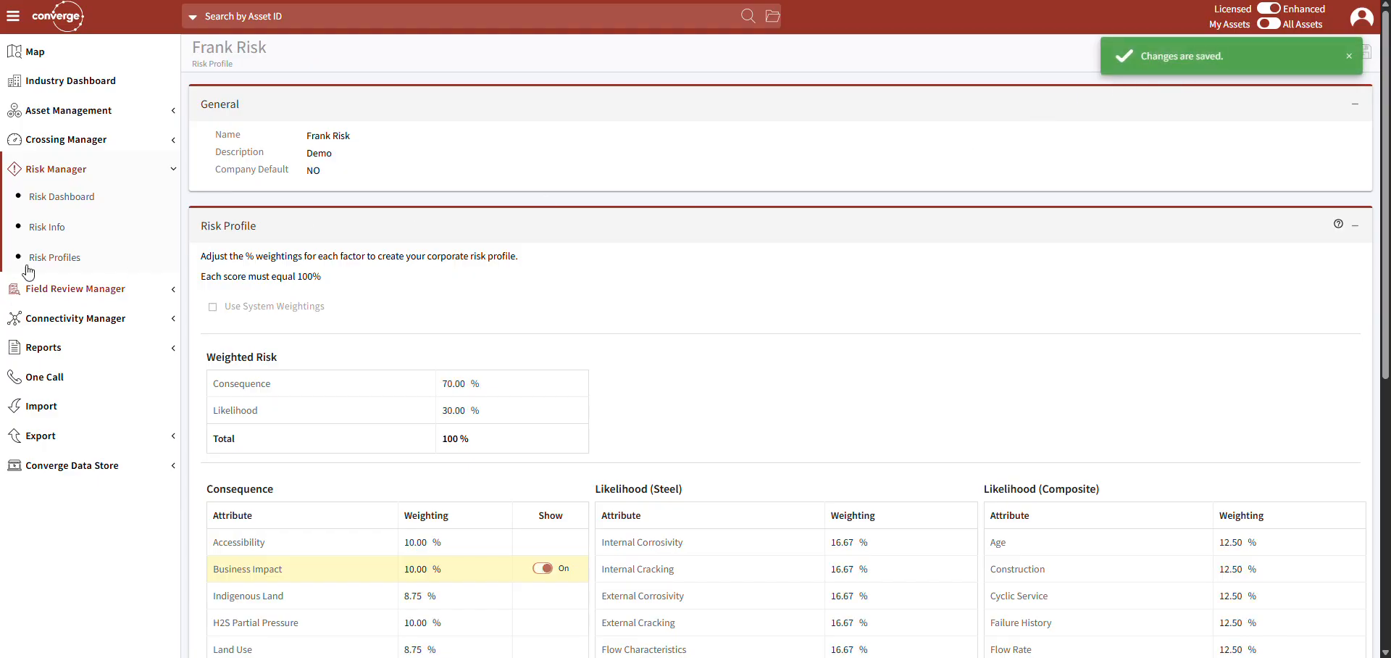
# Check the risk profile list and open the details of pipeline AB 704-1 from the Risk Dashboard.
pyautogui.click(52, 258)
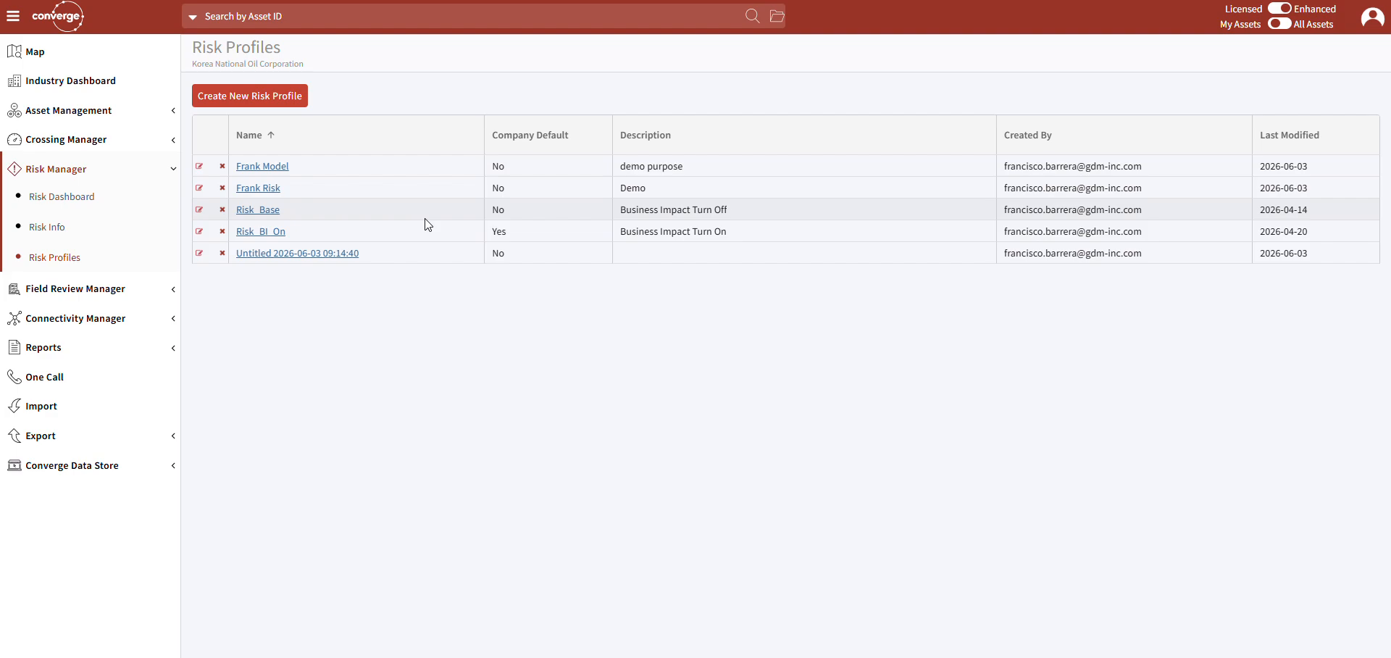
pyautogui.click(78, 207)
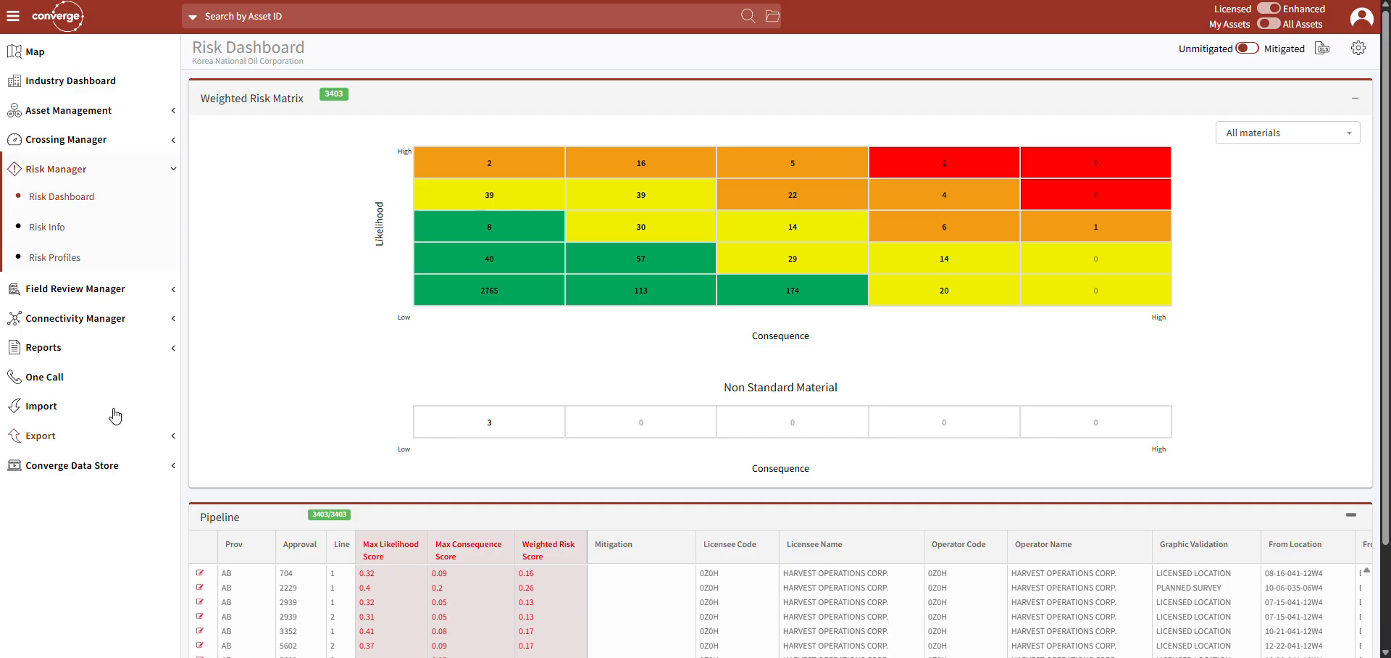
pyautogui.click(198, 574)
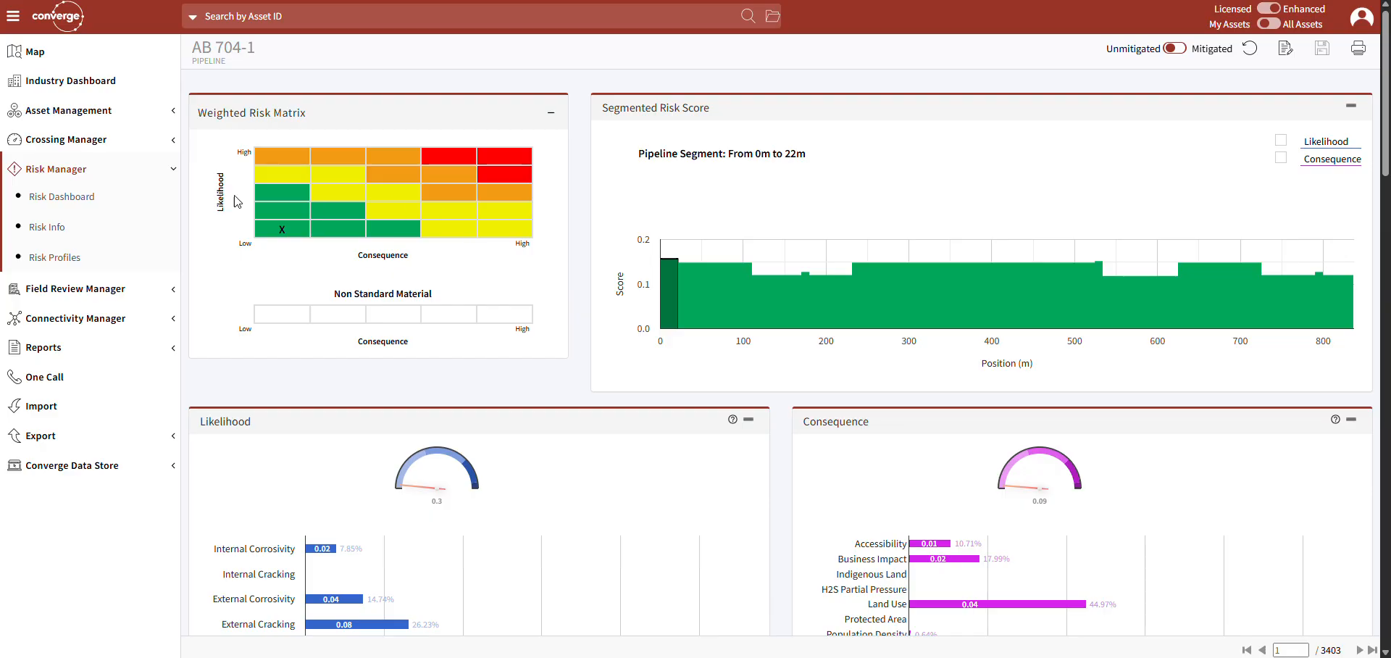
# Review the pipeline's likelihood and consequence charts and consult the contents page of the Consequence risk methodology document.
pyautogui.scroll(-2, 680, 442)
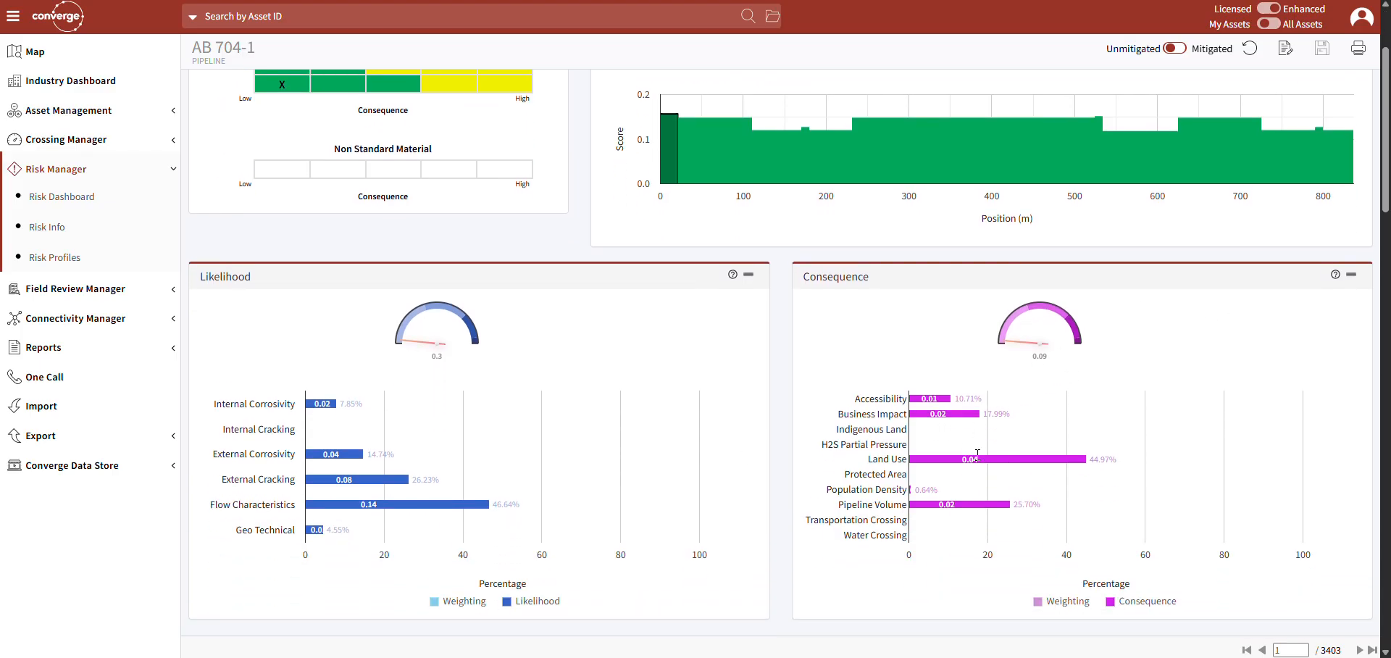
pyautogui.scroll(-1, 976, 455)
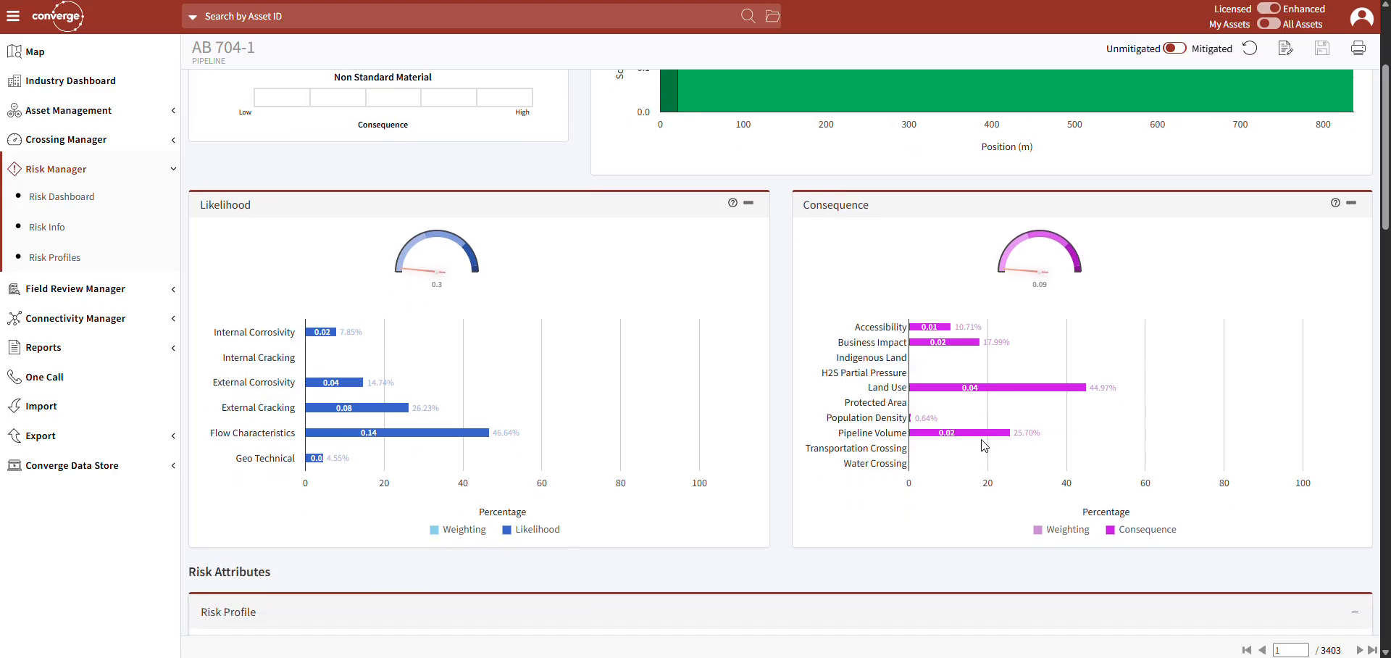
pyautogui.scroll(1, 985, 442)
pyautogui.scroll(2, 984, 445)
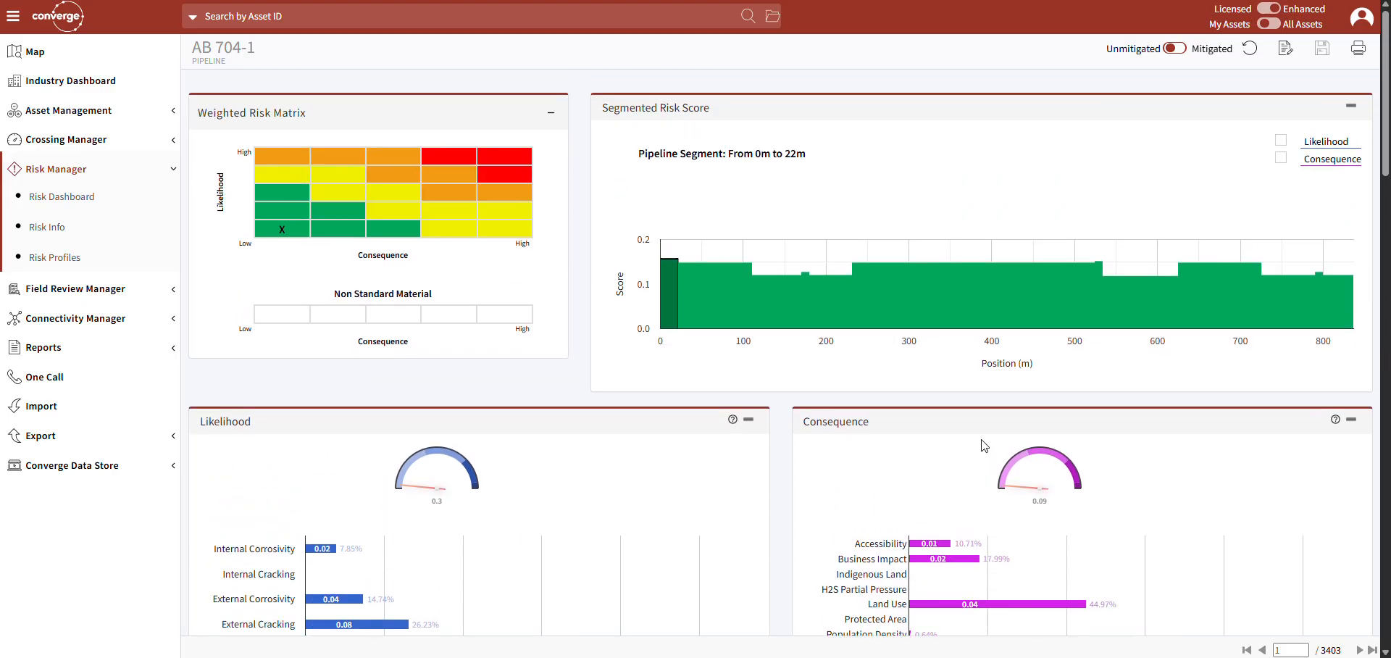
pyautogui.scroll(-2, 984, 445)
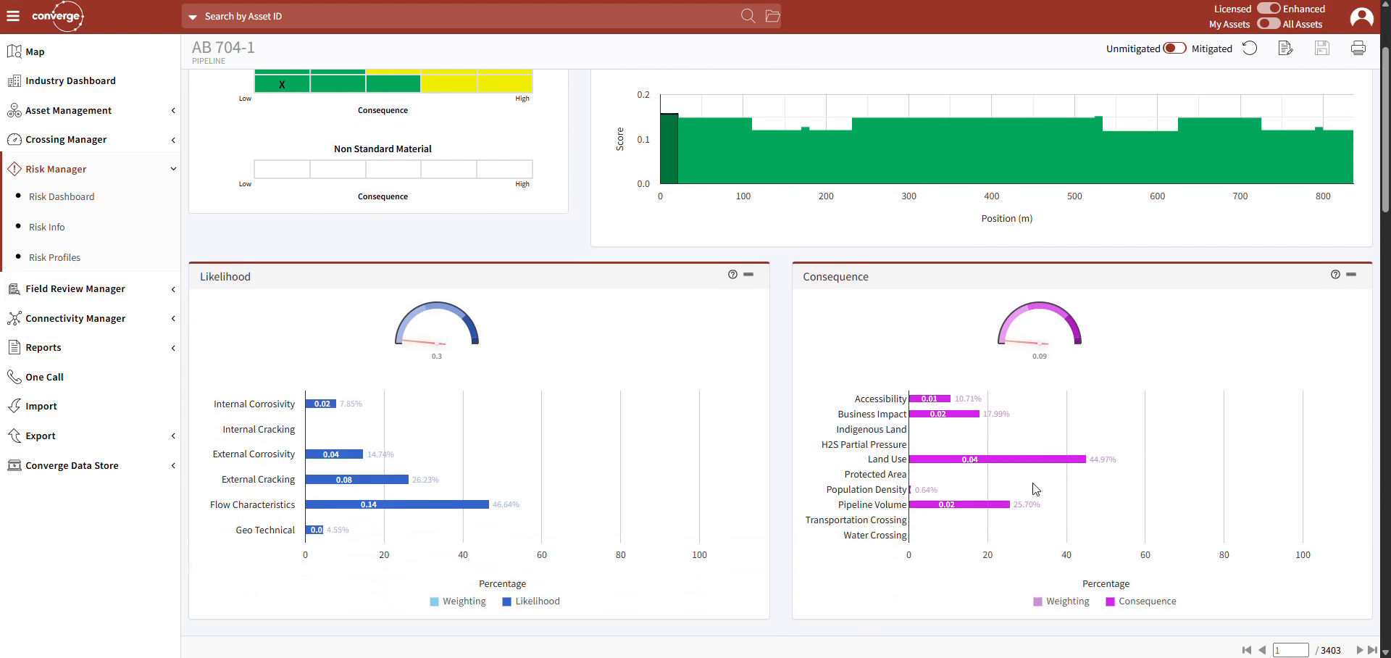
pyautogui.click(1336, 276)
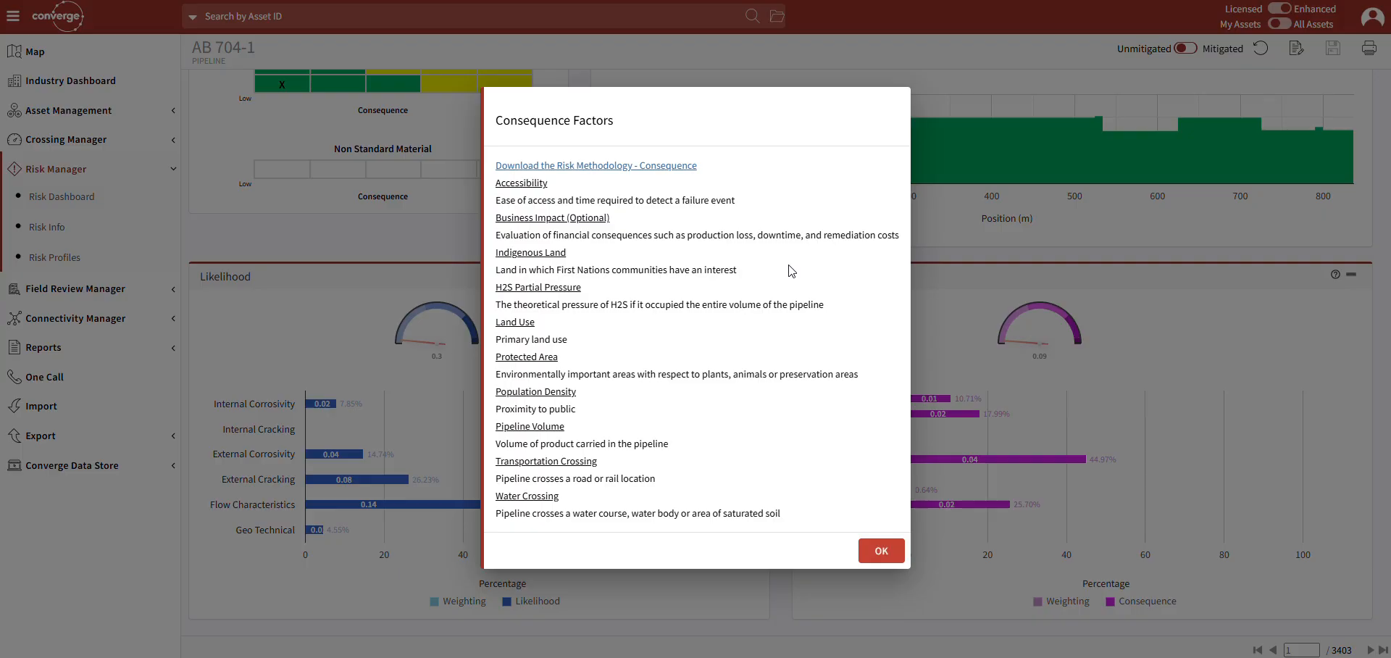
pyautogui.click(607, 166)
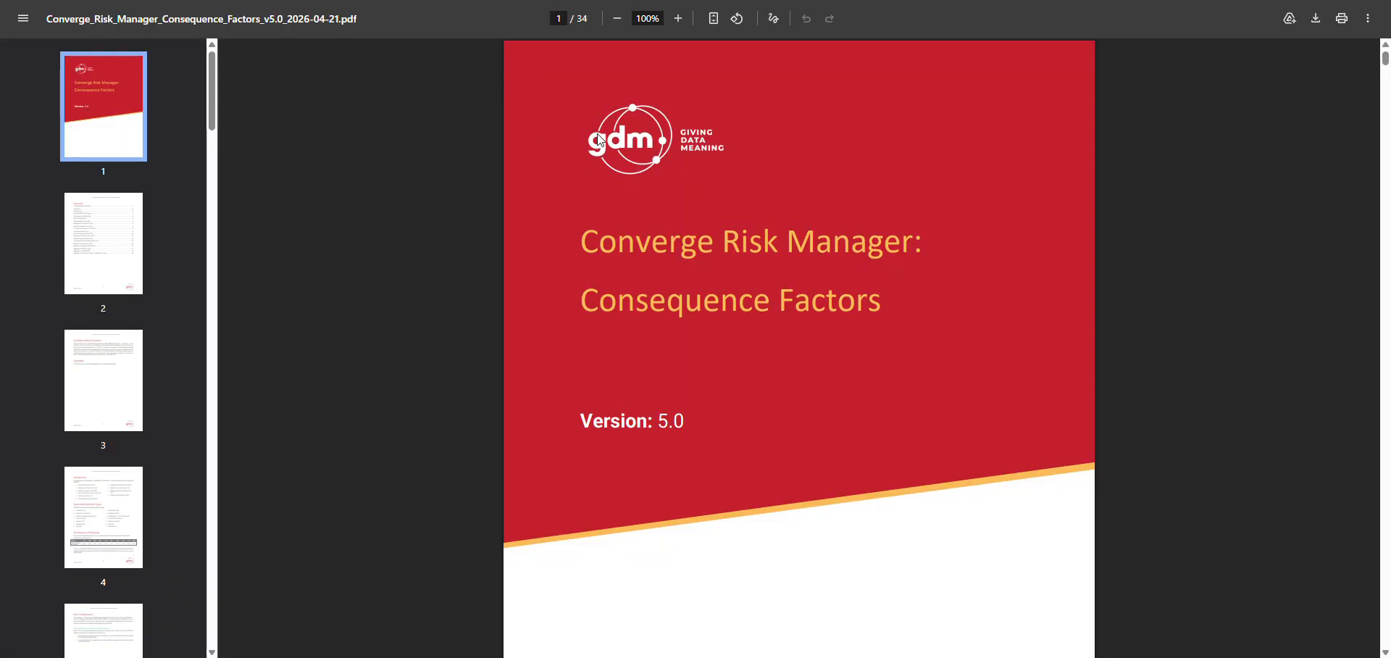
pyautogui.click(115, 248)
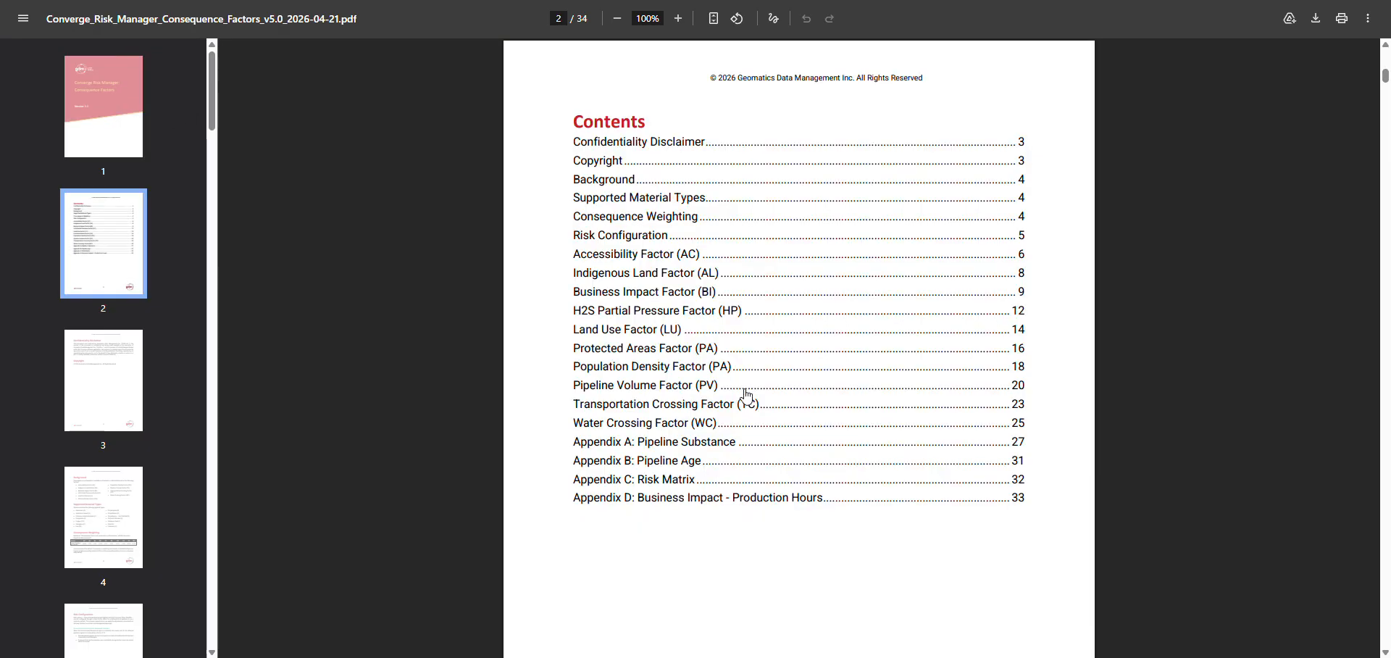
pyautogui.click(923, 0)
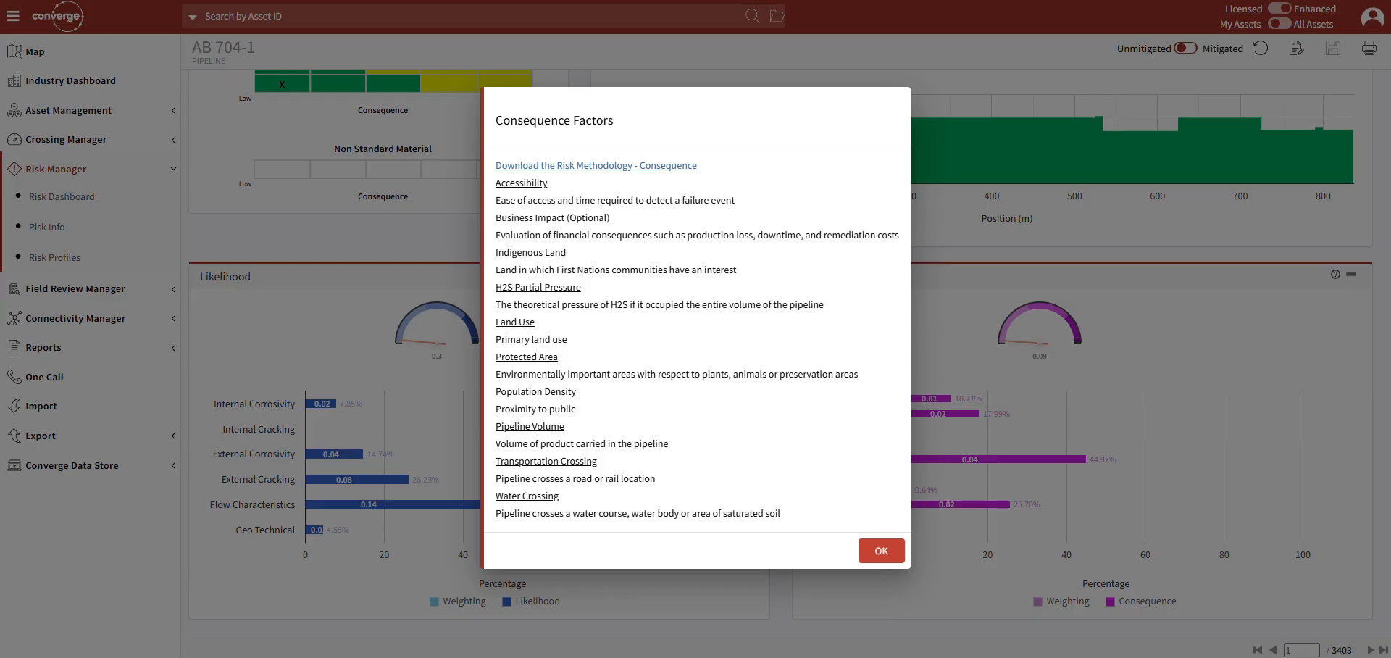
pyautogui.click(885, 553)
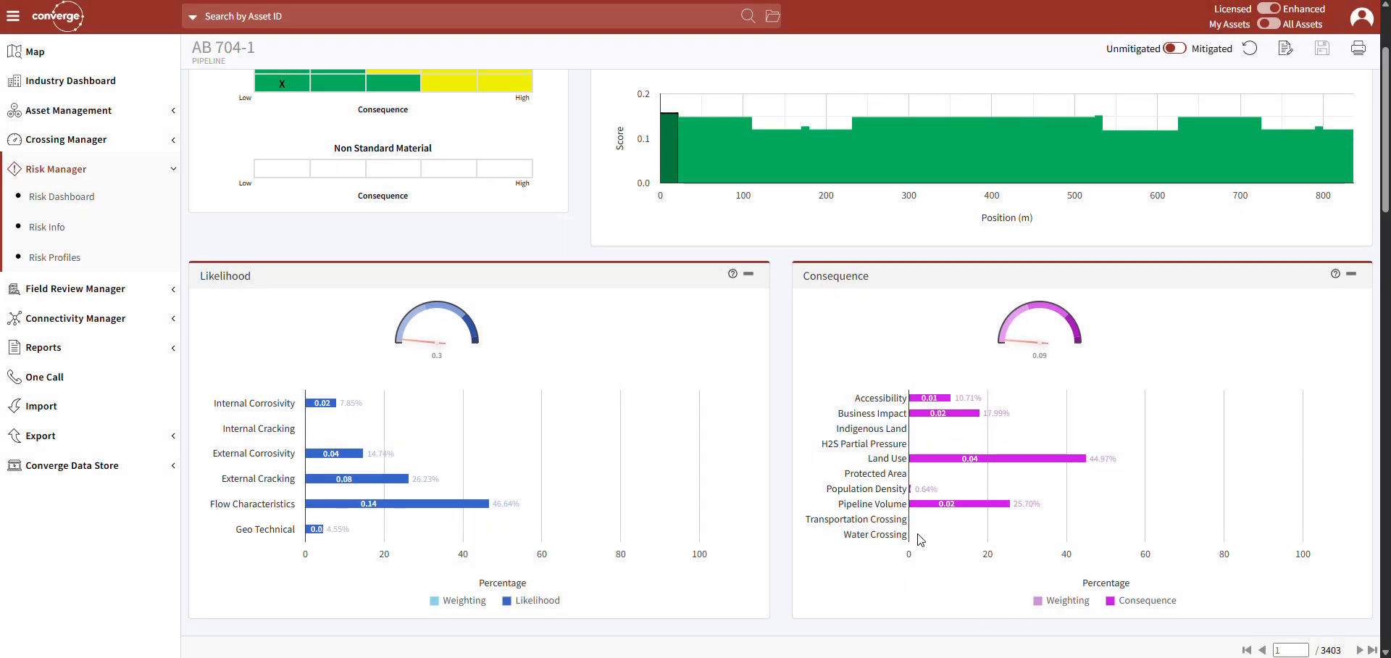
# Put the pipeline's risk attributes into edit mode and set the Business Impact downtime to 45 days.
pyautogui.scroll(-2, 918, 540)
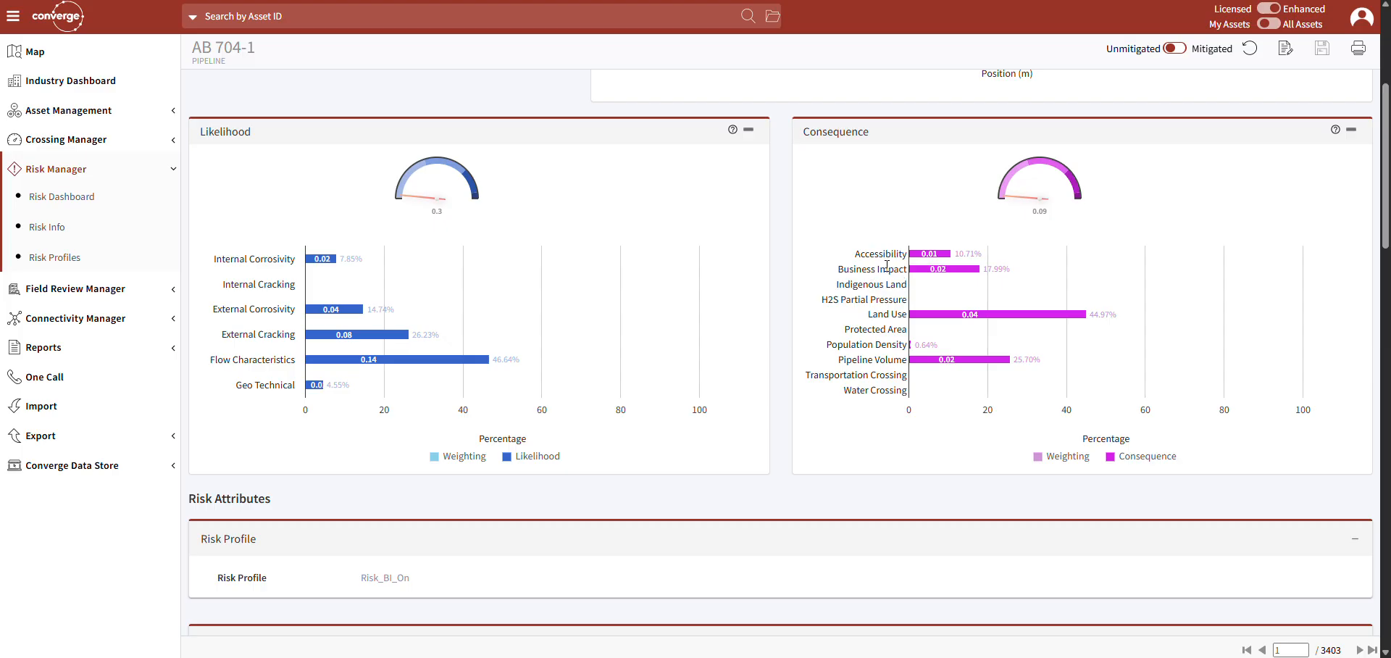
pyautogui.scroll(-10, 840, 445)
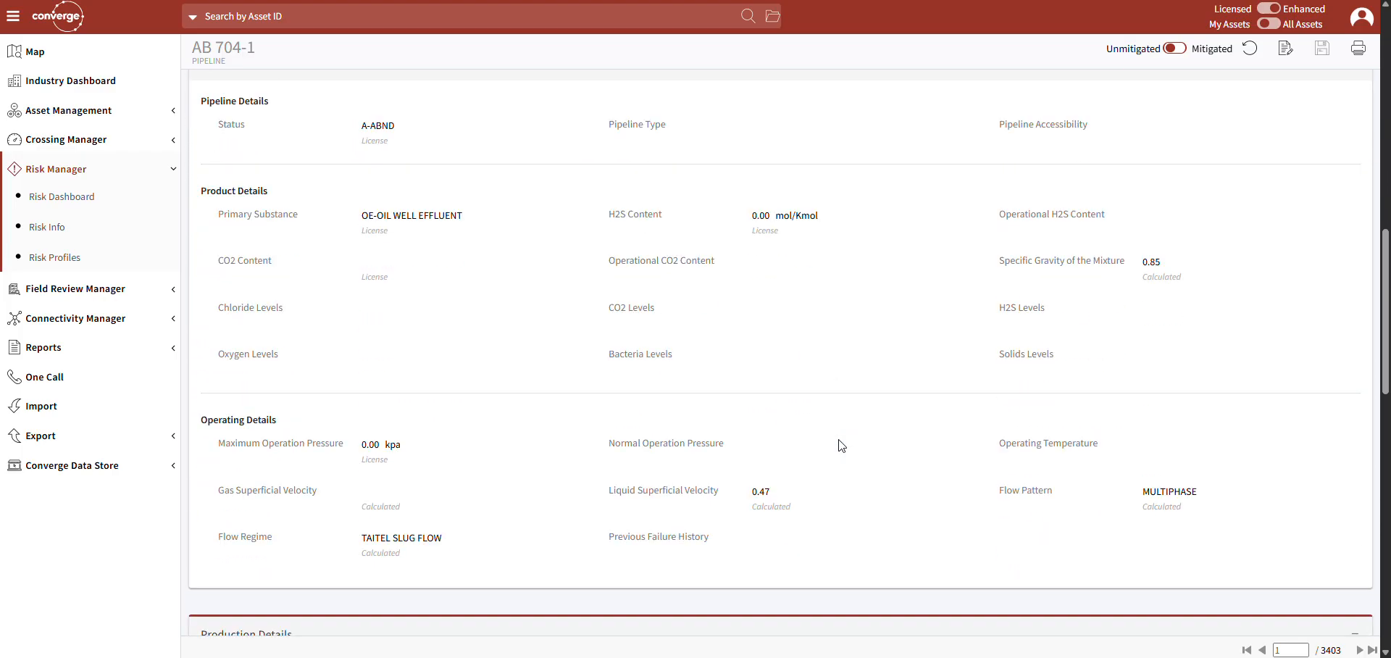
pyautogui.scroll(-12, 841, 445)
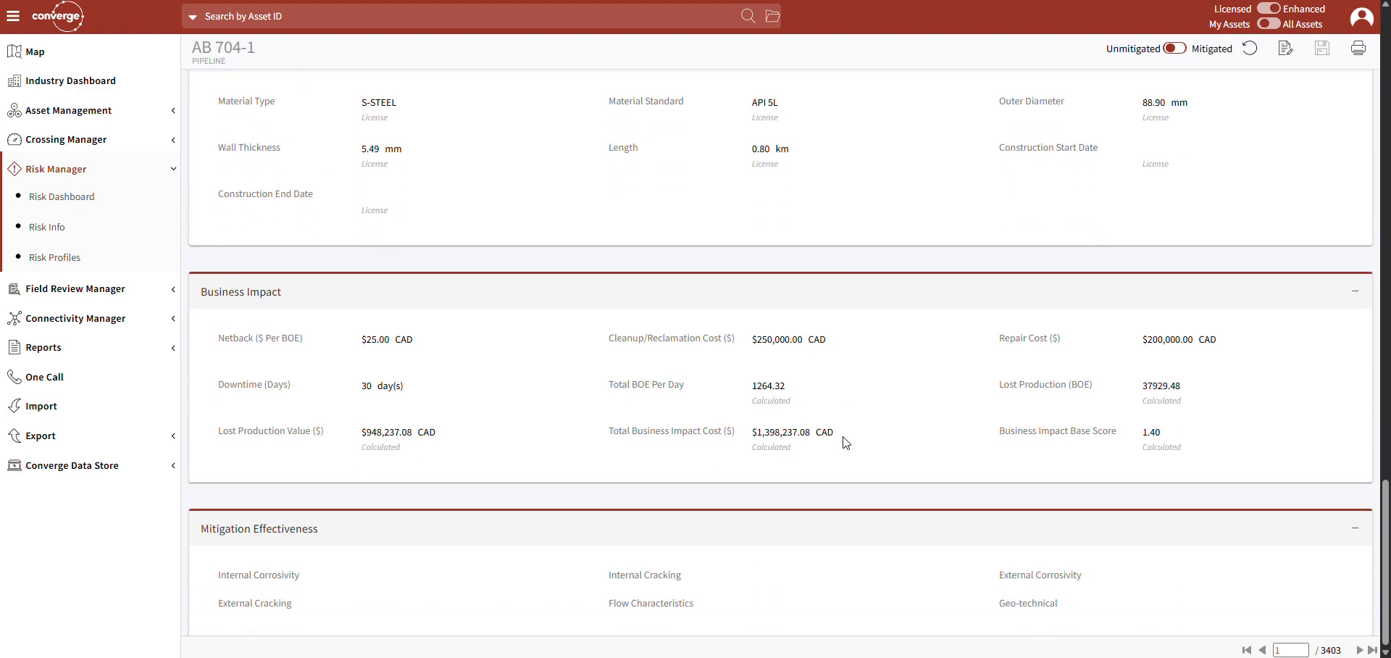
pyautogui.click(1288, 54)
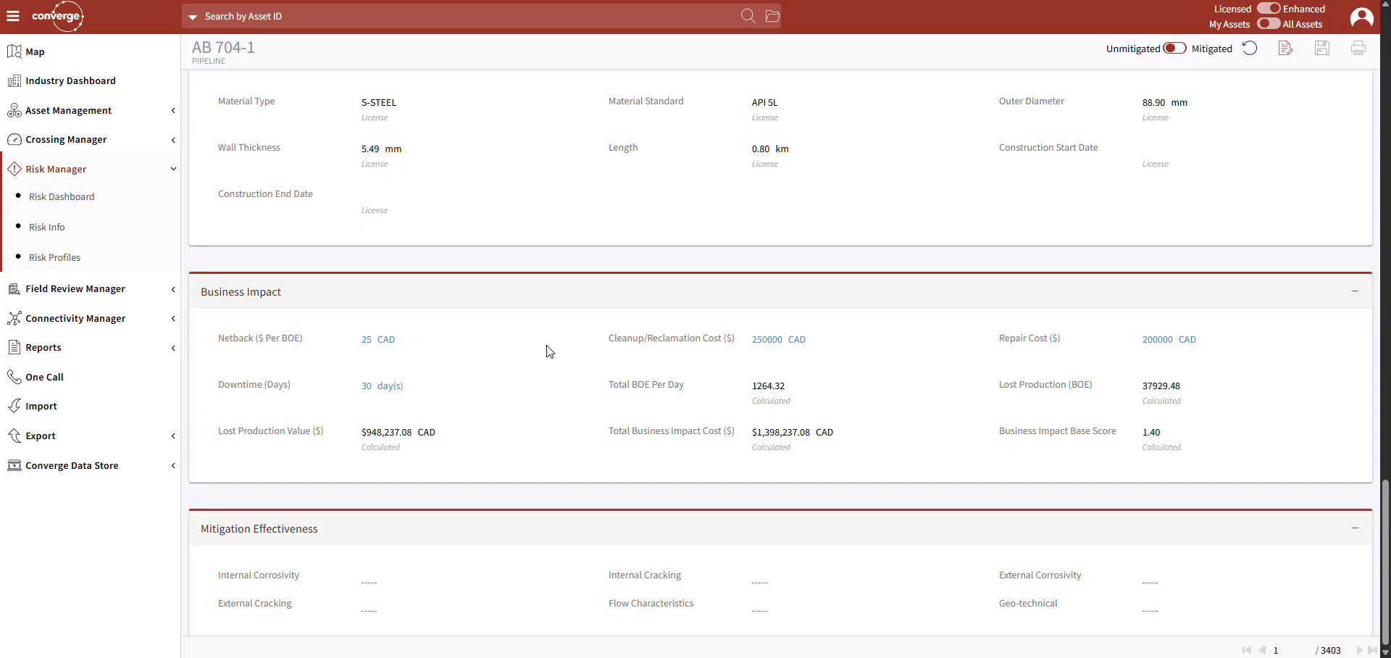
pyautogui.click(373, 386)
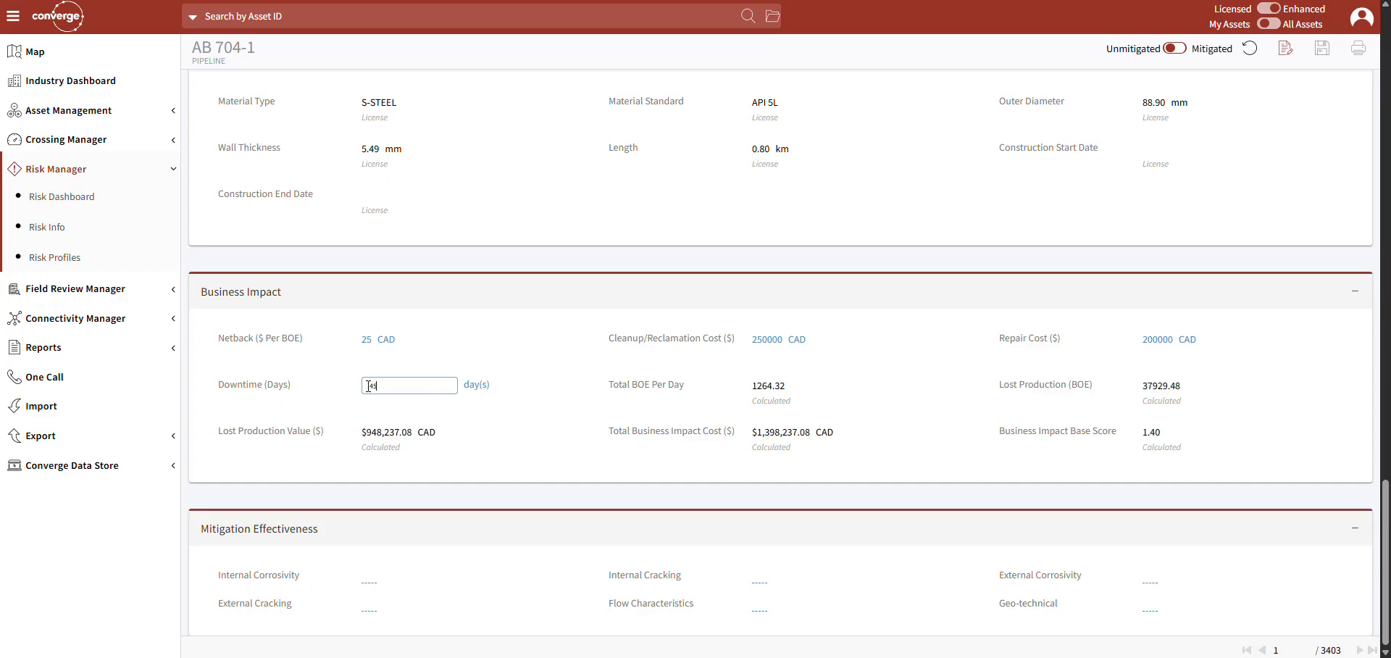
pyautogui.click(781, 373)
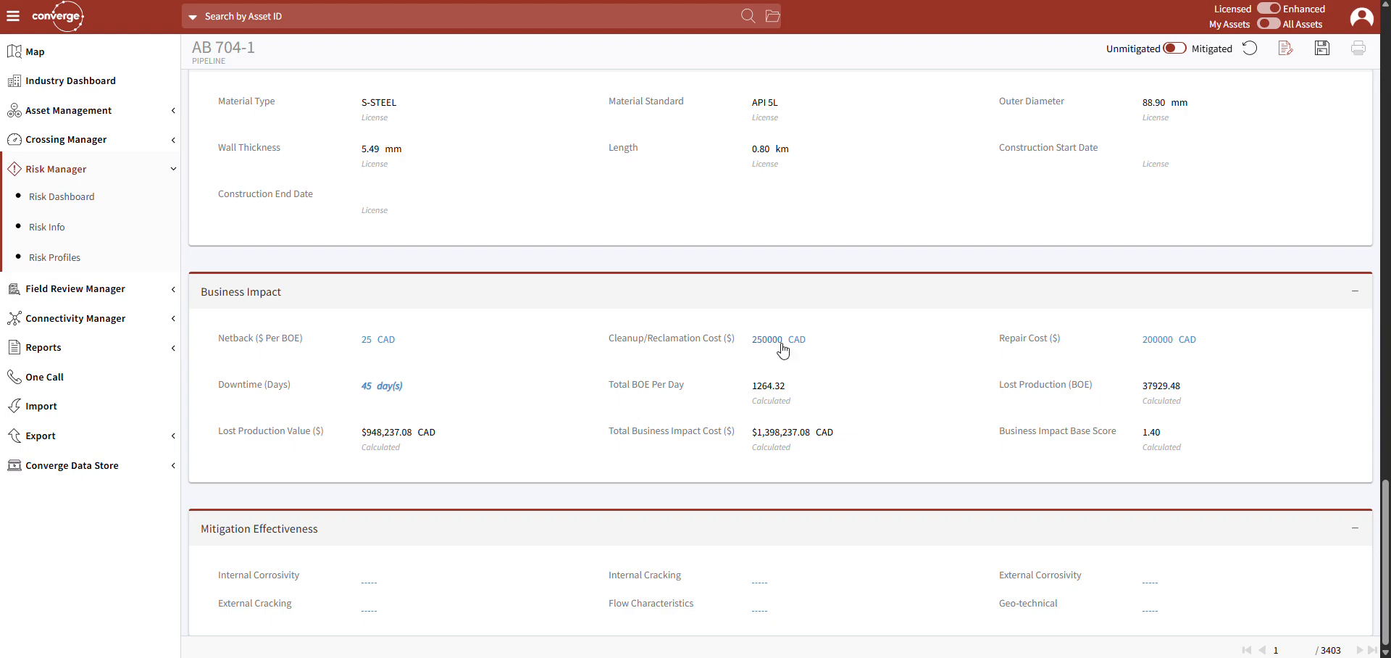
# Set the pipeline's cleanup/reclamation cost to 500000 CAD and its repair cost to 1000000 CAD.
pyautogui.click(780, 339)
pyautogui.hotkey('ctrl', 'a')
pyautogui.write('5')
pyautogui.click(898, 357)
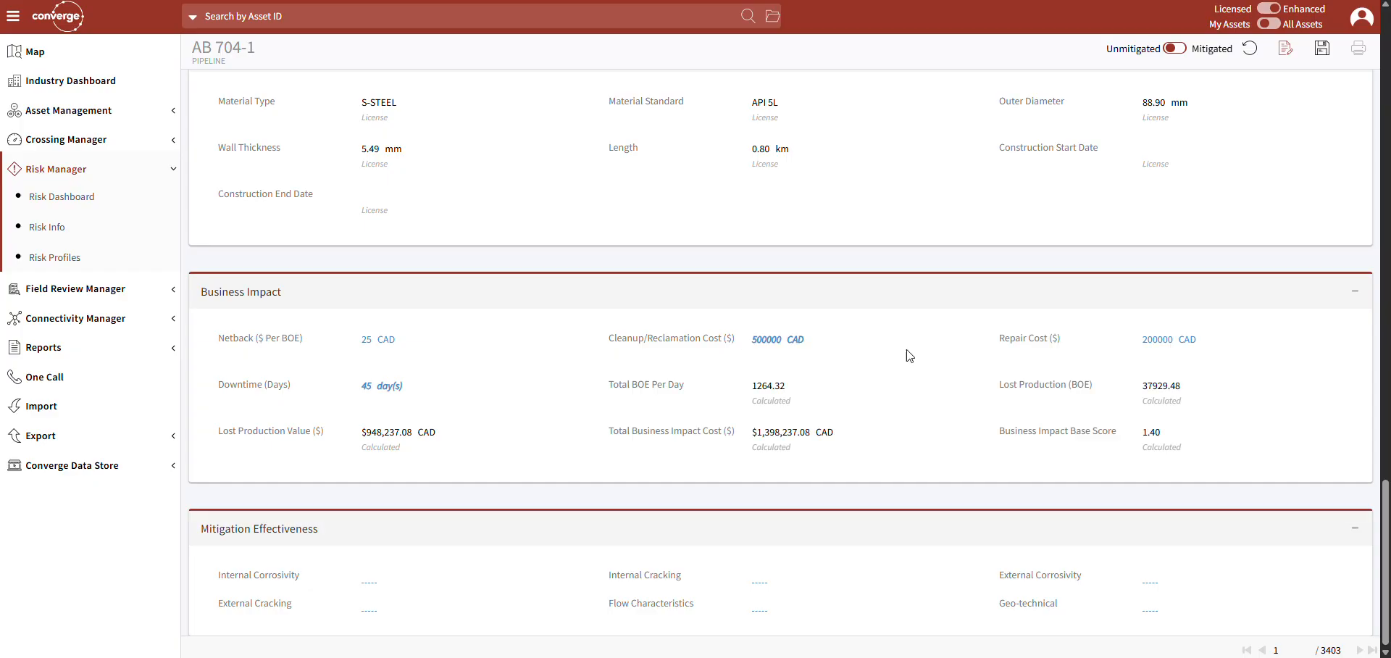
pyautogui.click(1181, 340)
pyautogui.hotkey('ctrl', 'a')
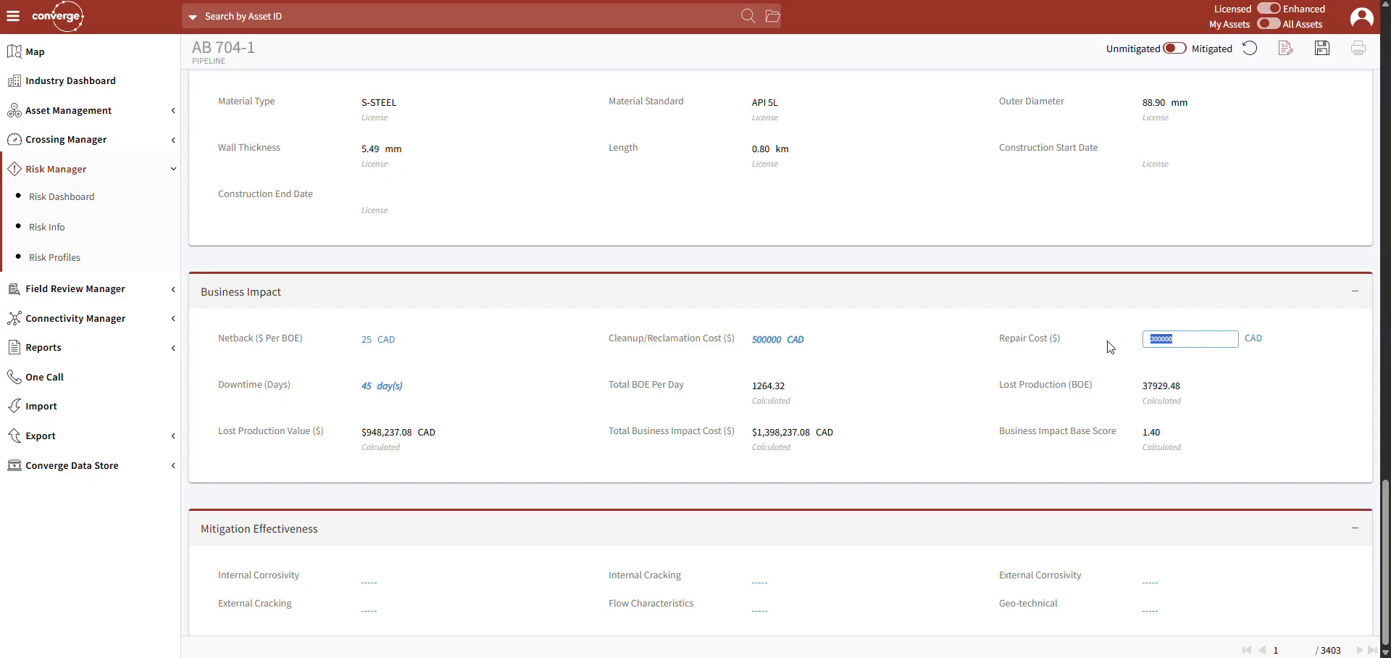
pyautogui.write('10')
pyautogui.click(935, 355)
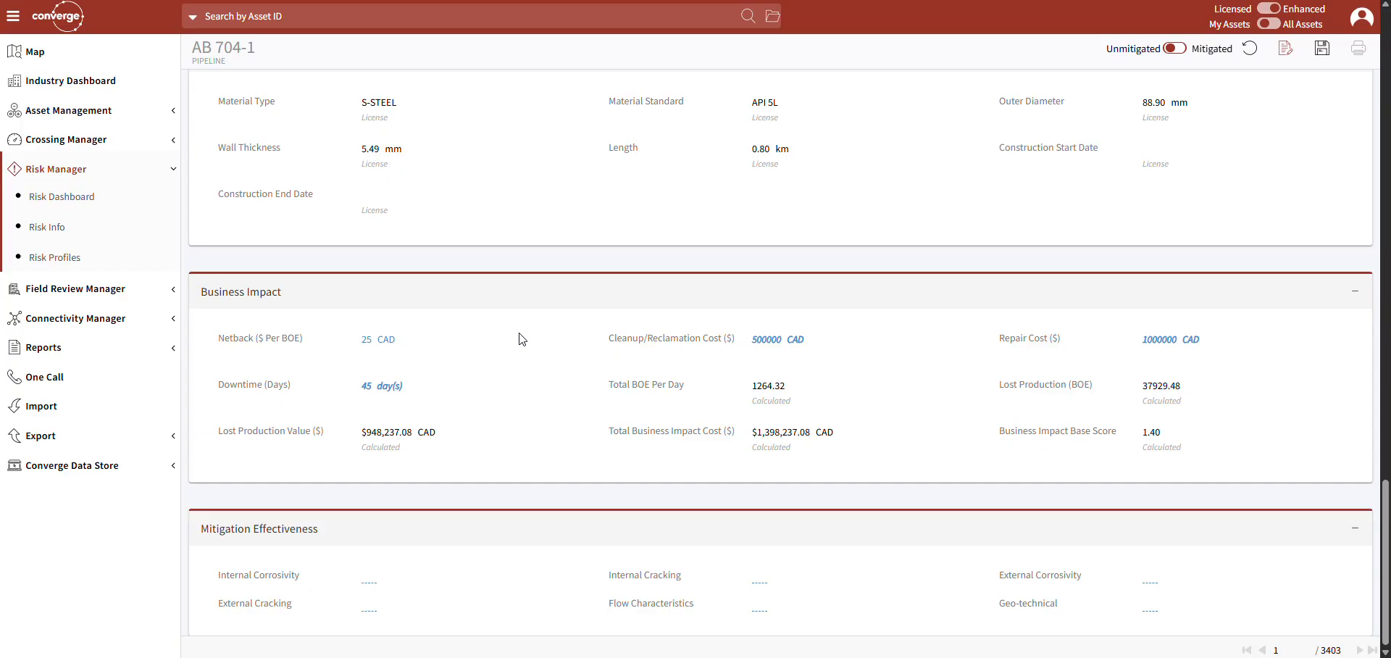
# Review the pipeline's user-defined production details and save the edited Business Impact values.
pyautogui.scroll(5, 552, 395)
pyautogui.scroll(2, 554, 400)
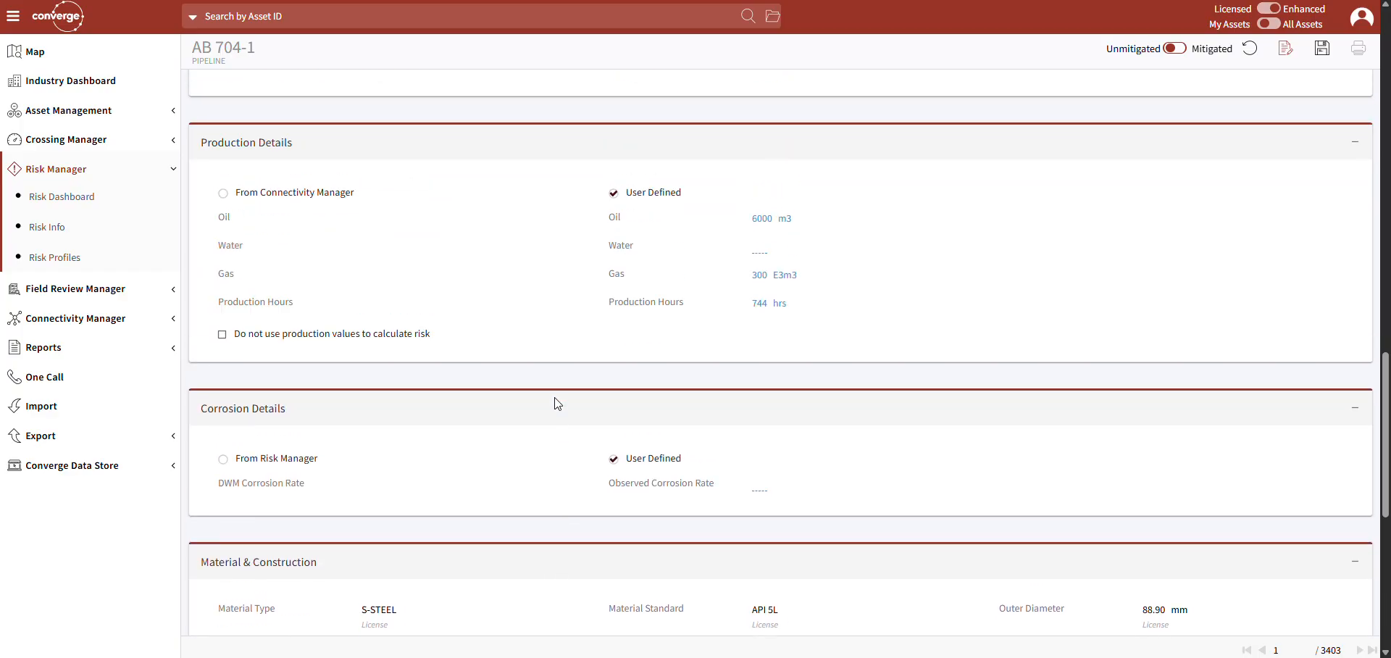
pyautogui.scroll(1, 555, 404)
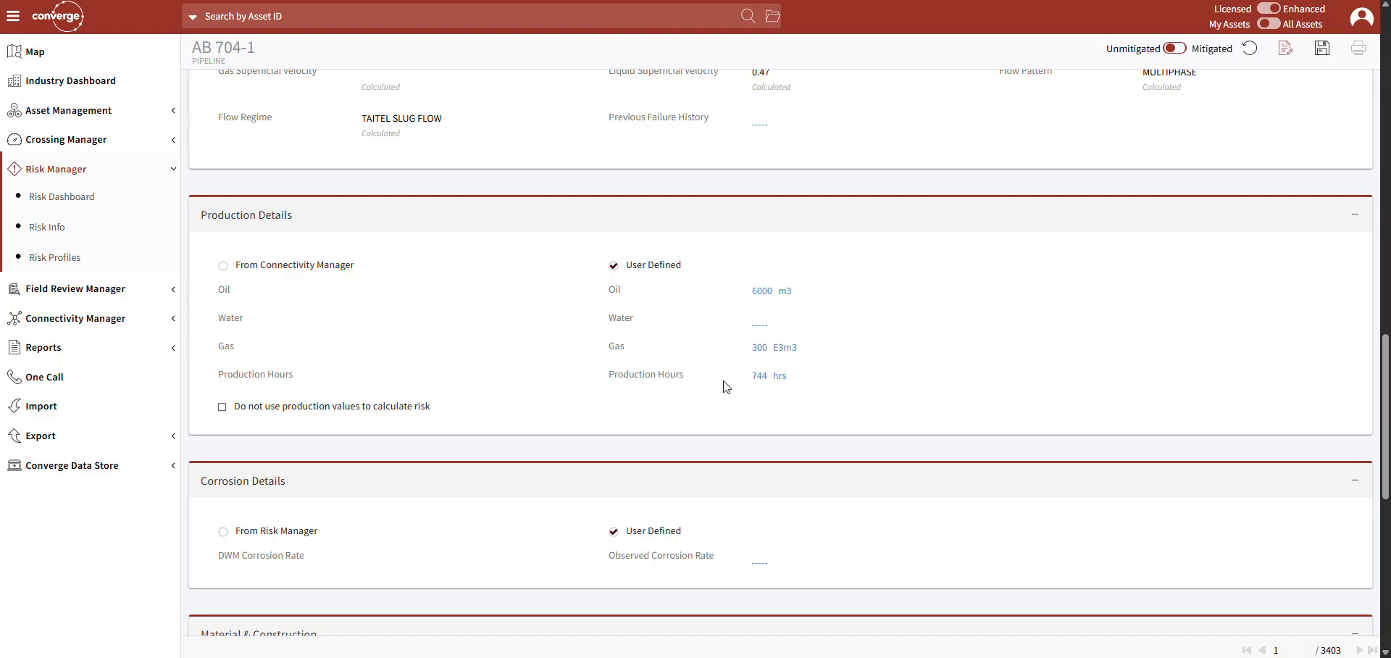
pyautogui.scroll(-4, 727, 385)
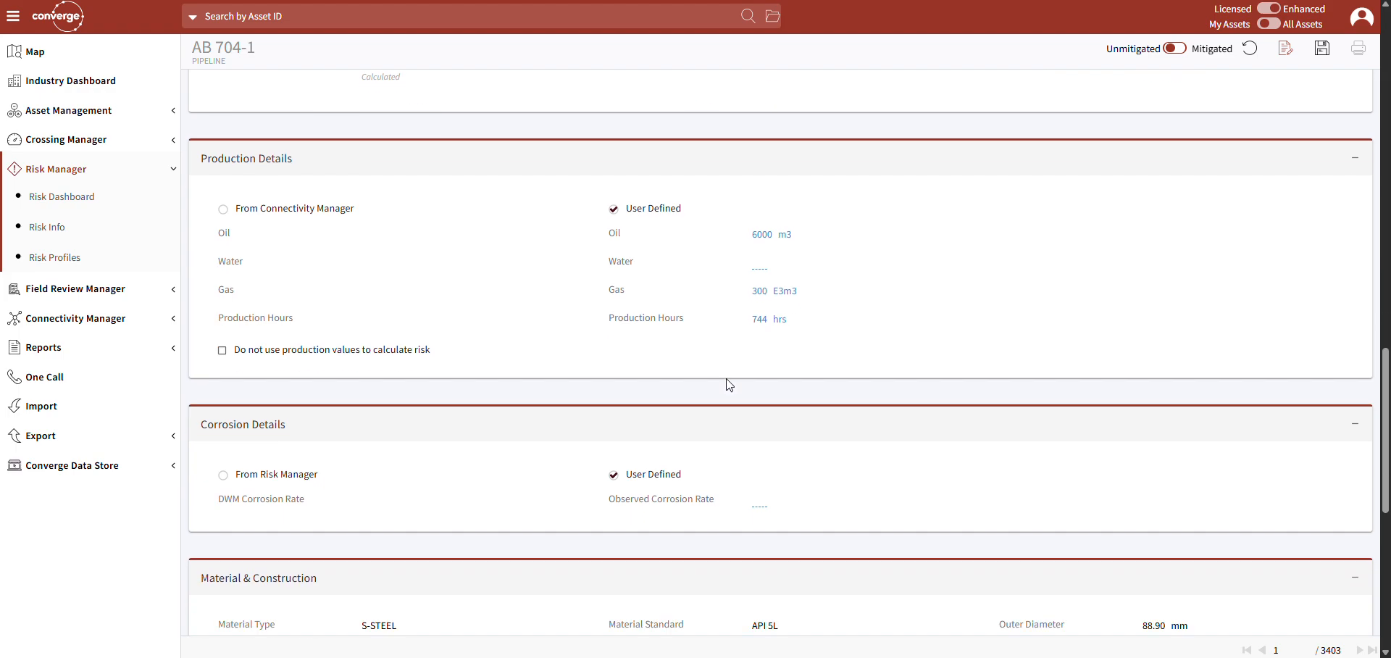
pyautogui.scroll(3, 695, 108)
pyautogui.scroll(-7, 647, 284)
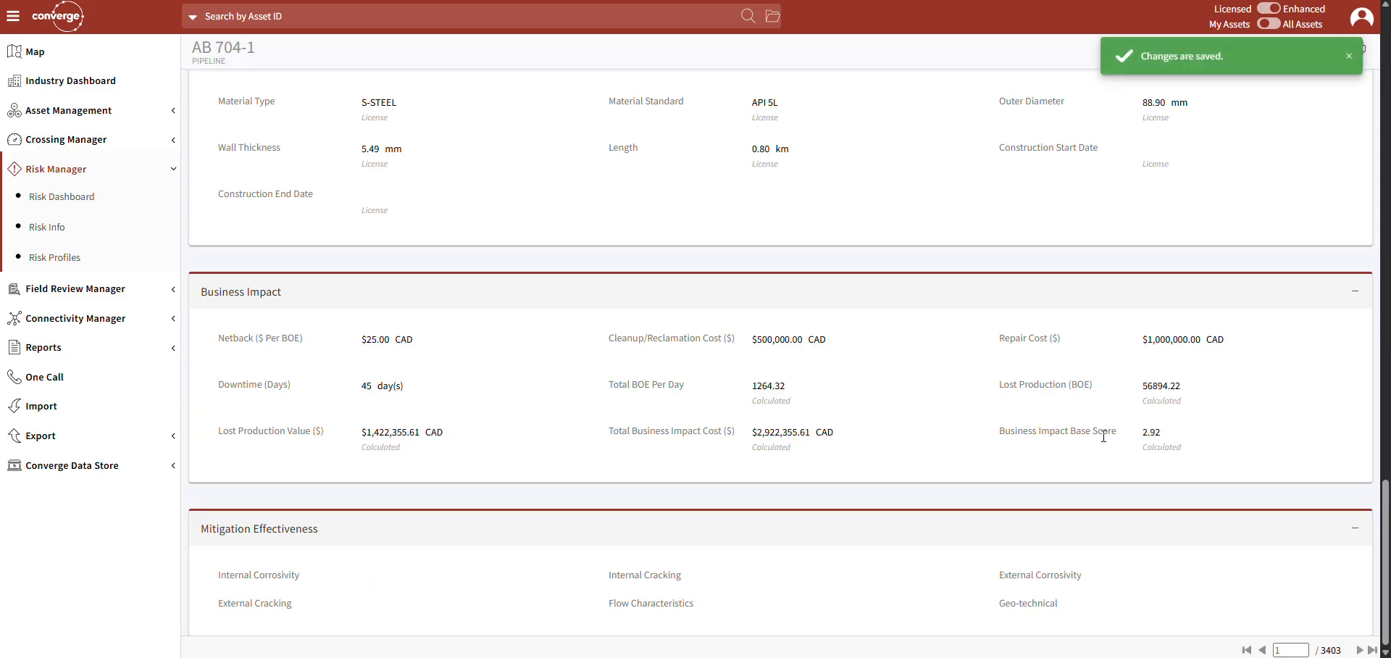
# Check the pipeline's likelihood and consequence charts and return to the Risk Dashboard.
pyautogui.scroll(20, 1173, 462)
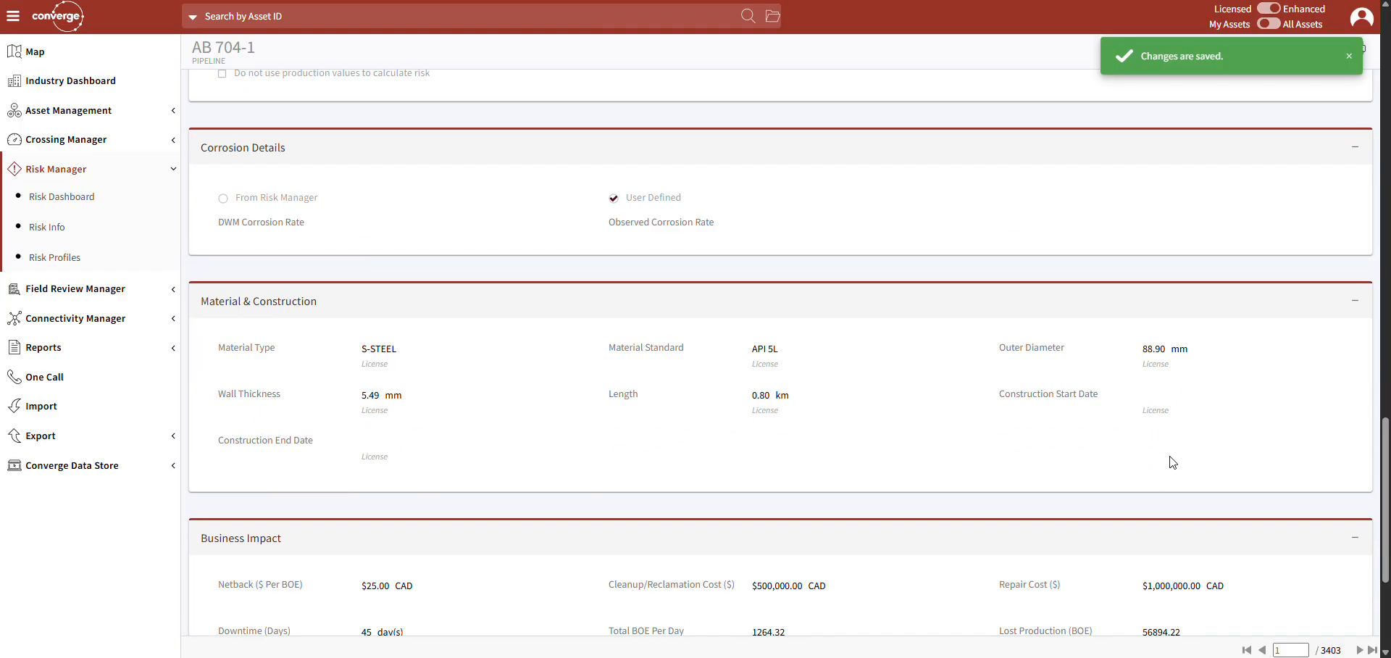
pyautogui.scroll(2, 1173, 462)
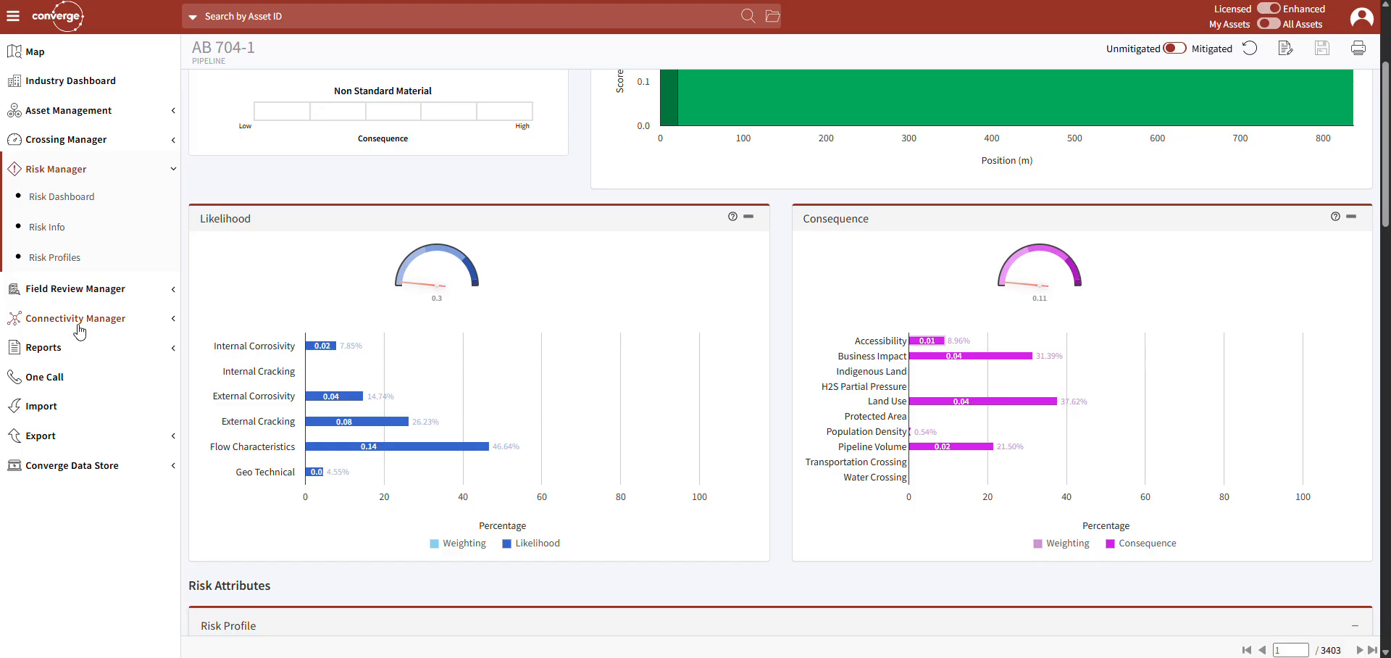
pyautogui.click(51, 205)
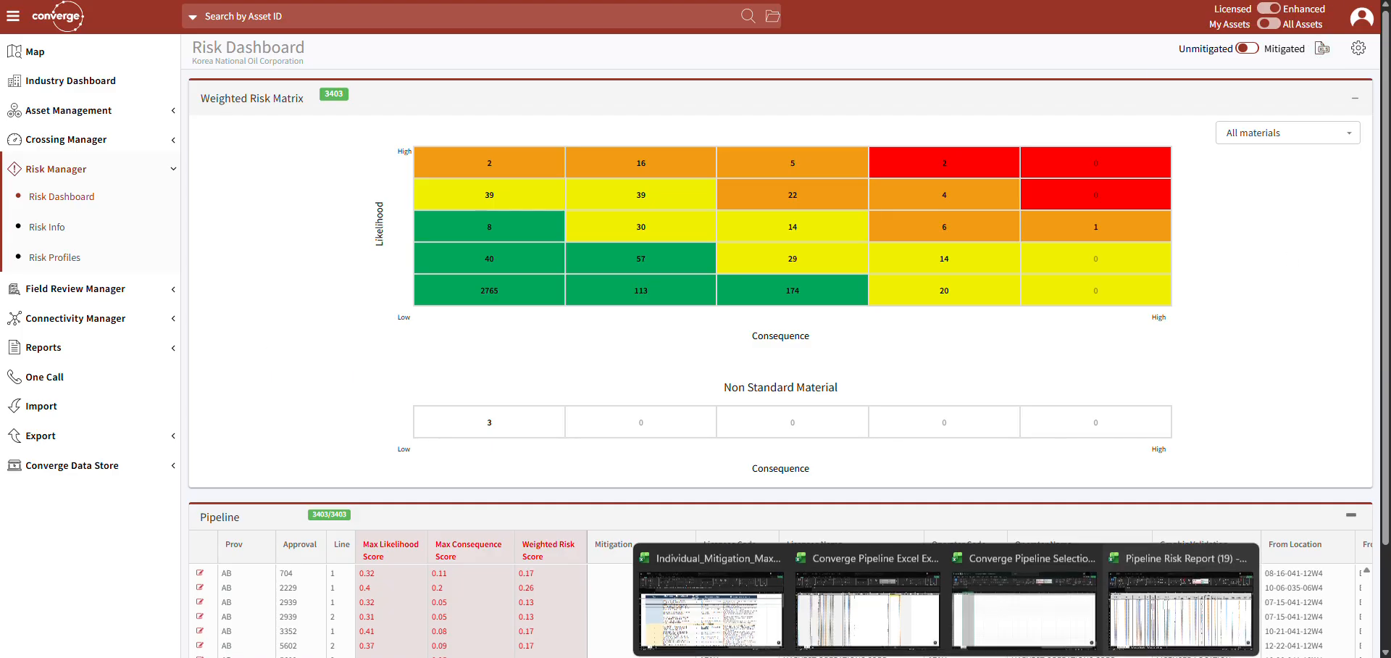
# Switch to the Pipeline Risk Report workbook in Excel and examine the Business Impact, weighted risk and risk profile columns for steel pipelines.
pyautogui.click(1168, 580)
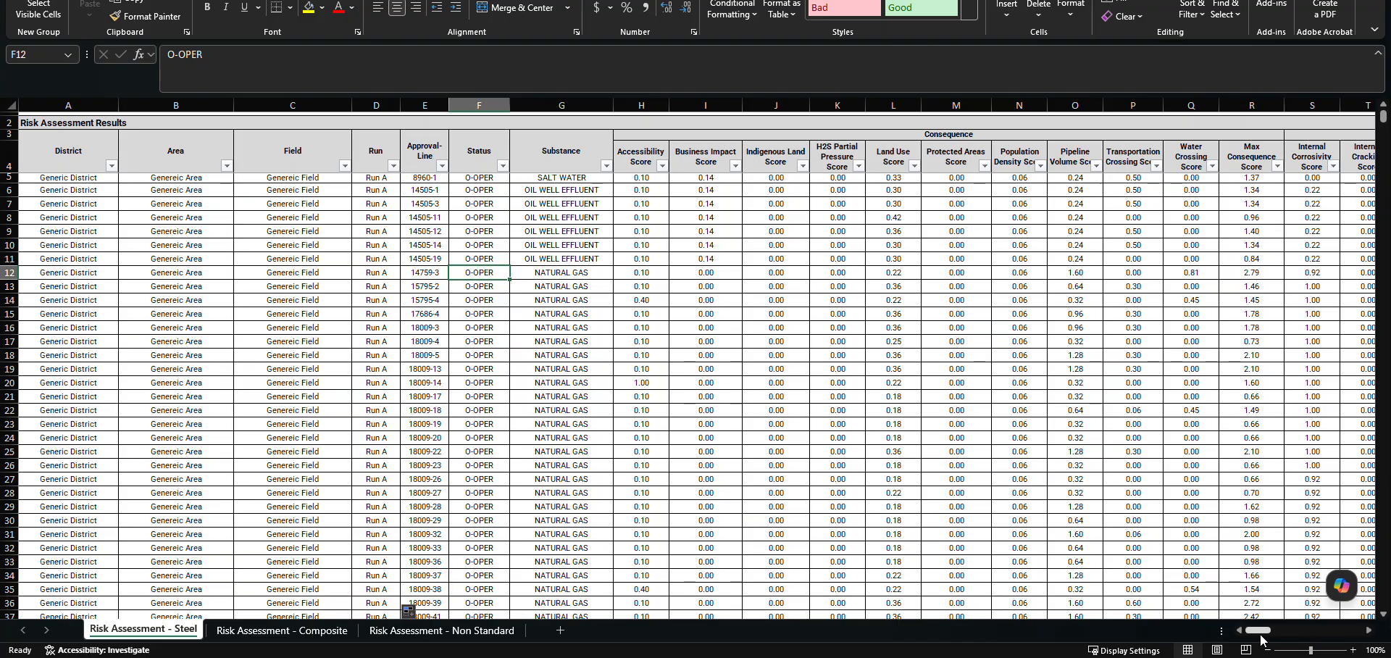
pyautogui.moveTo(1261, 631); pyautogui.dragTo(1355, 628)
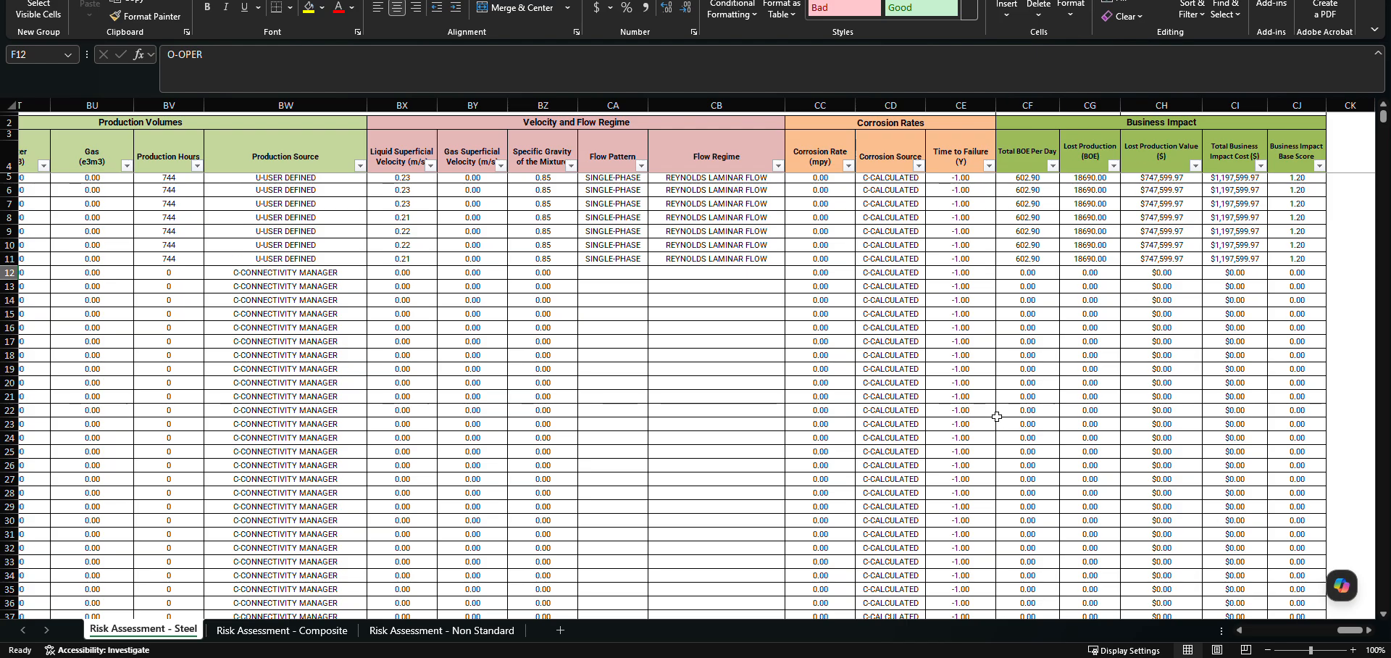
pyautogui.moveTo(1365, 633); pyautogui.dragTo(1290, 636)
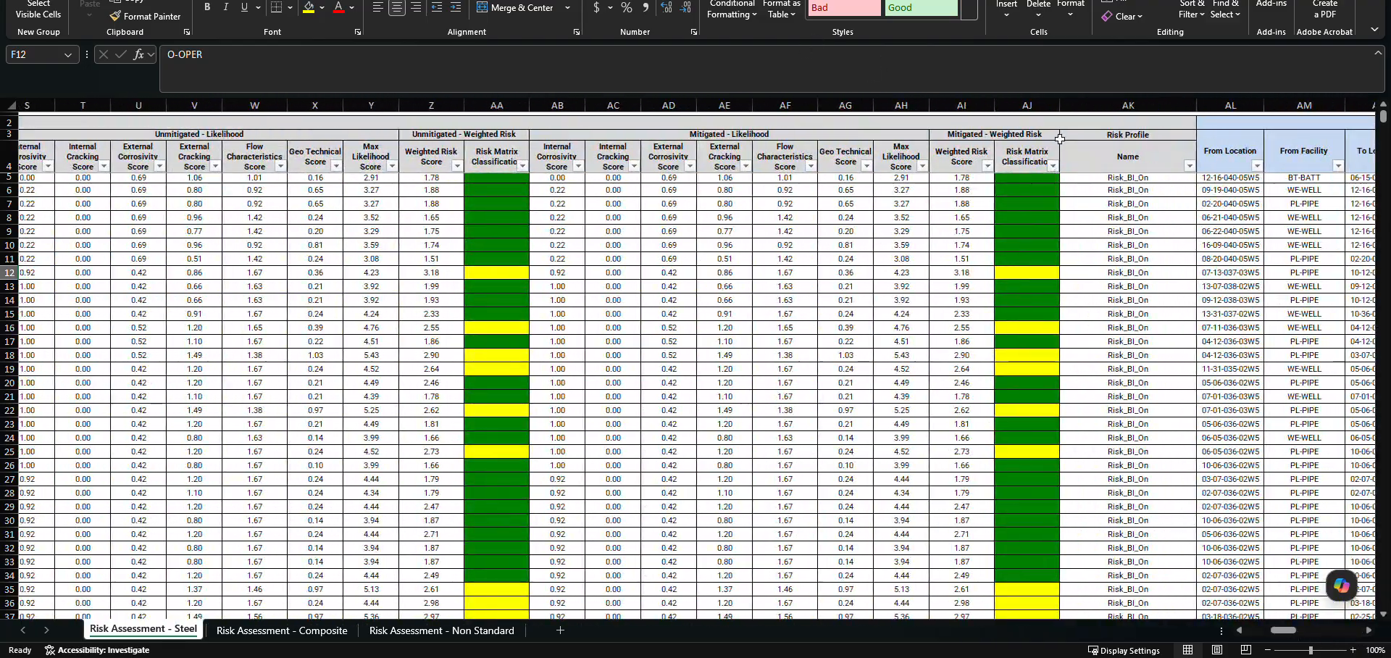
pyautogui.click(433, 145)
pyautogui.click(1178, 160)
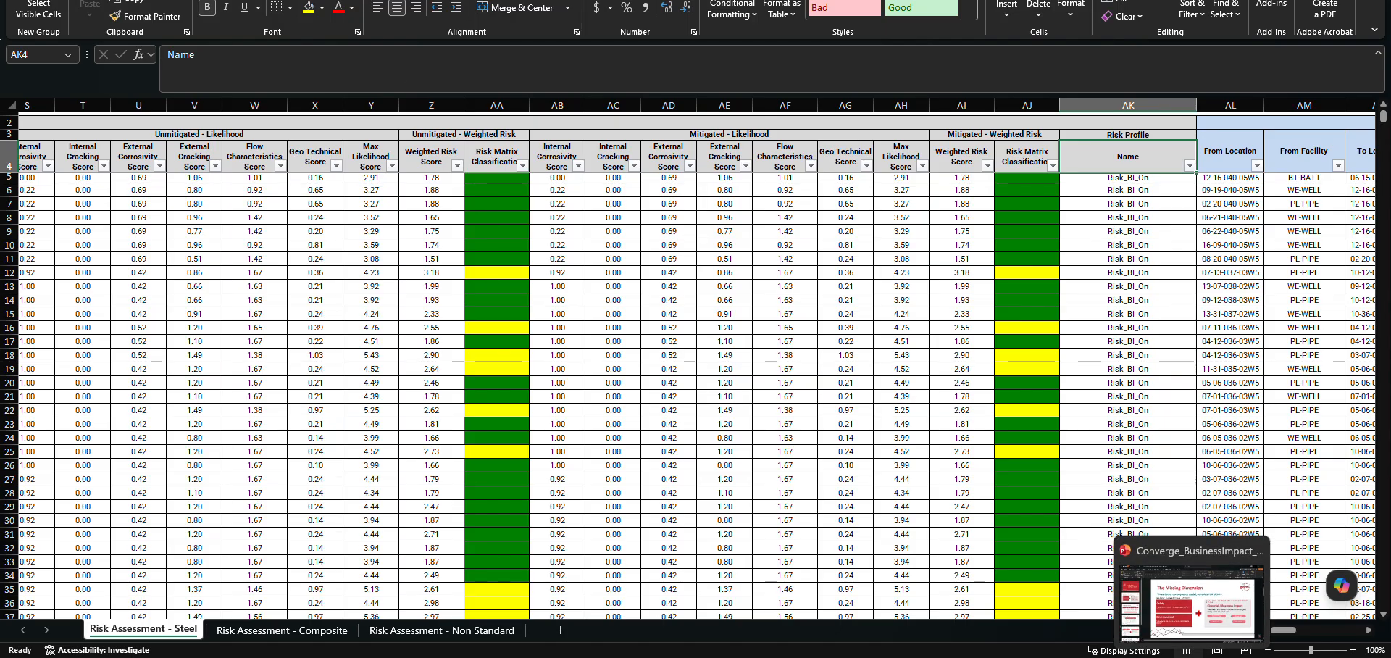
# Switch back to Converge and look over the Risk Dashboard's weighted risk matrix and pipeline list.
pyautogui.click(257, 527)
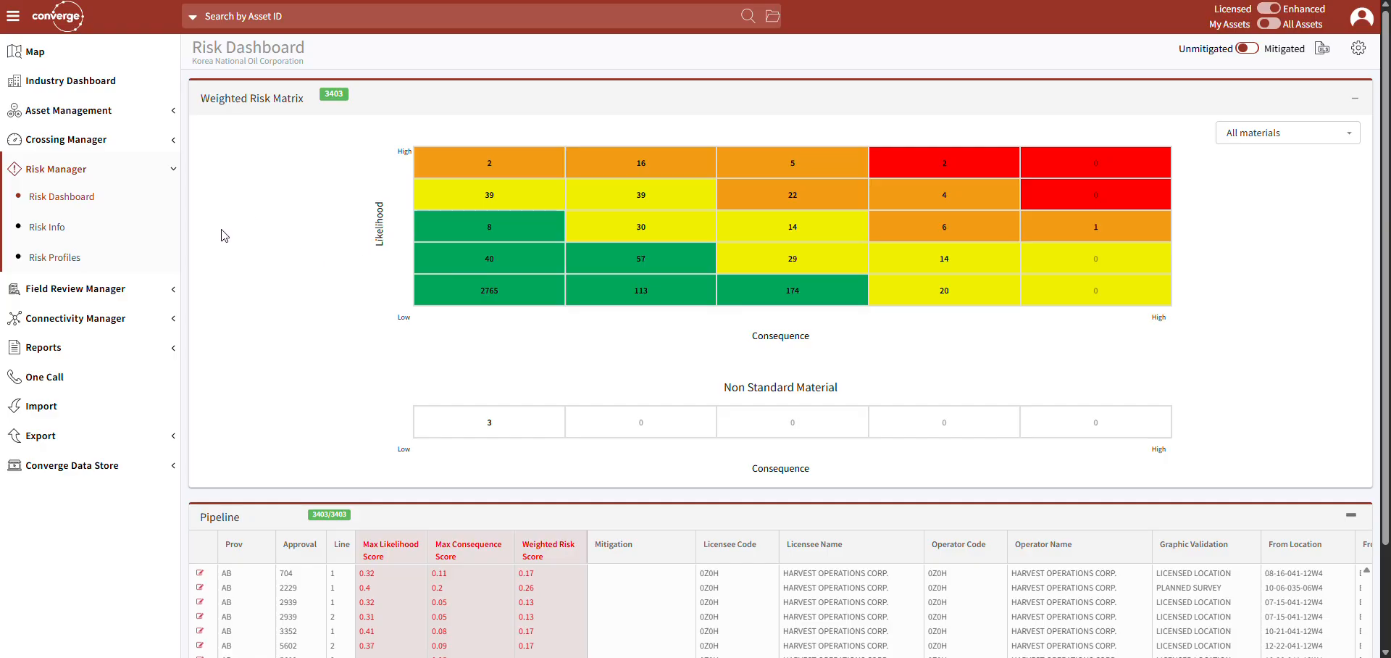
pyautogui.scroll(-2, 224, 237)
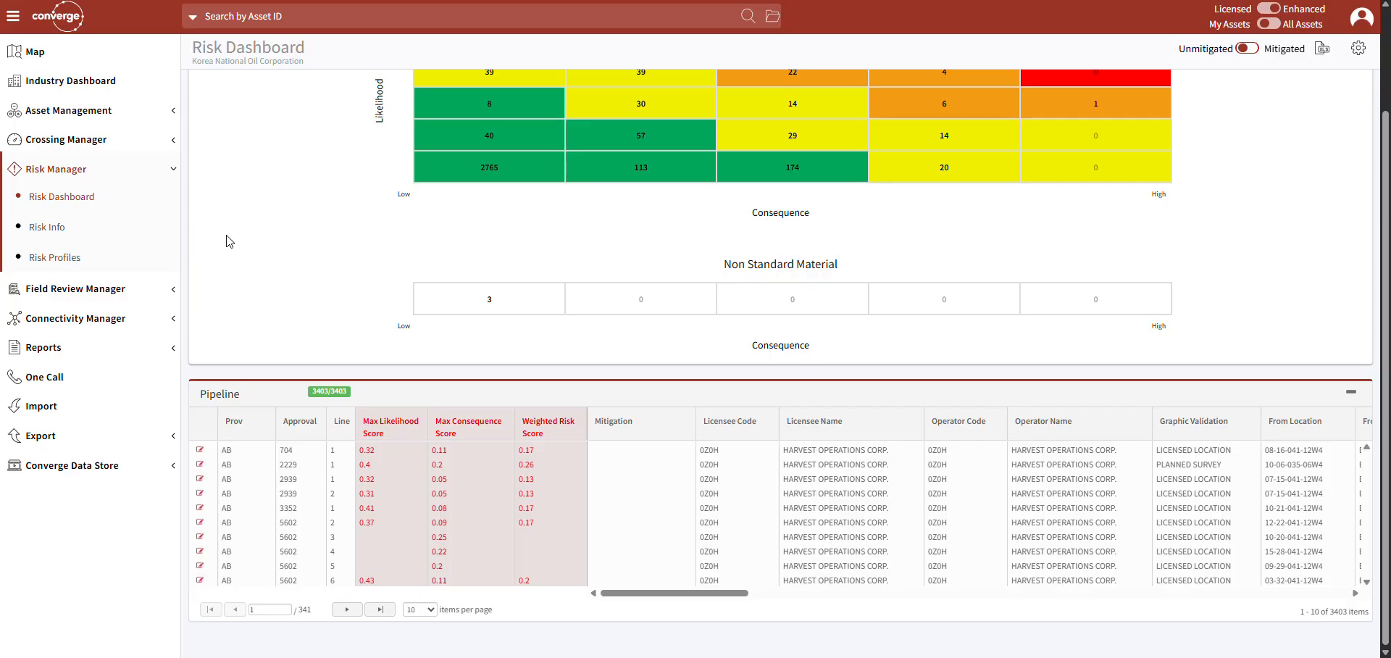
pyautogui.scroll(1, 254, 261)
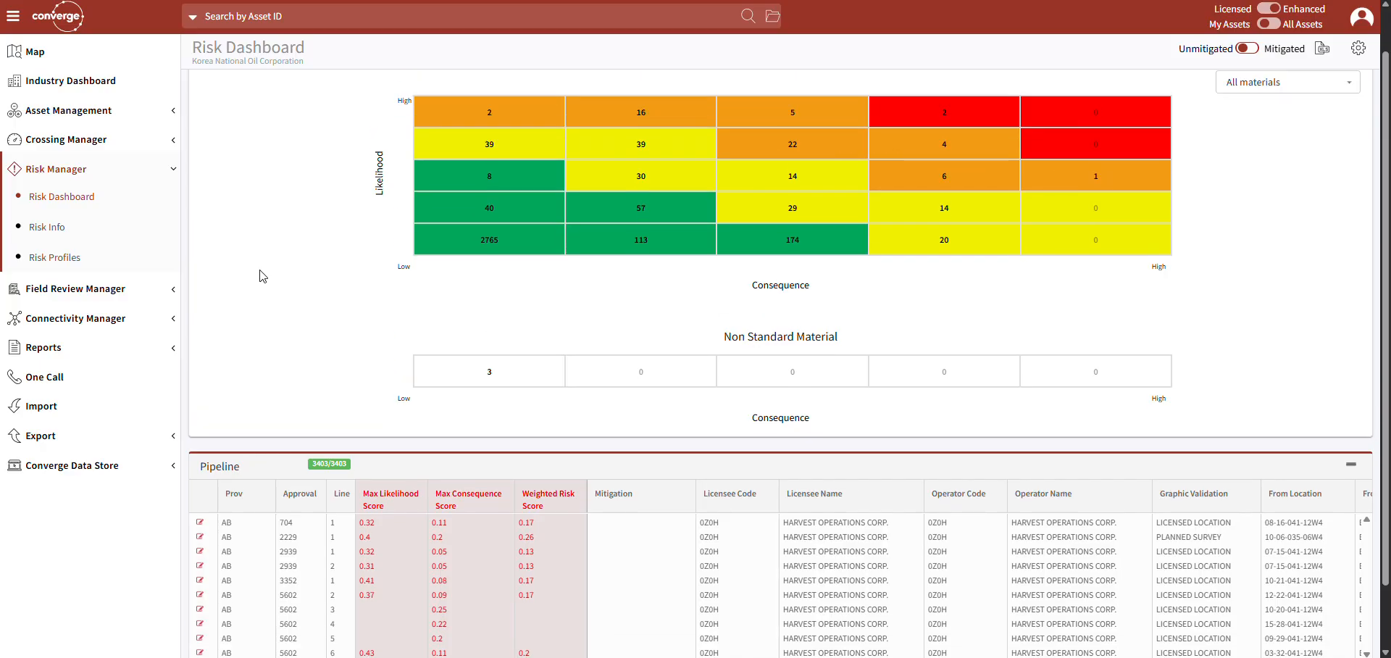